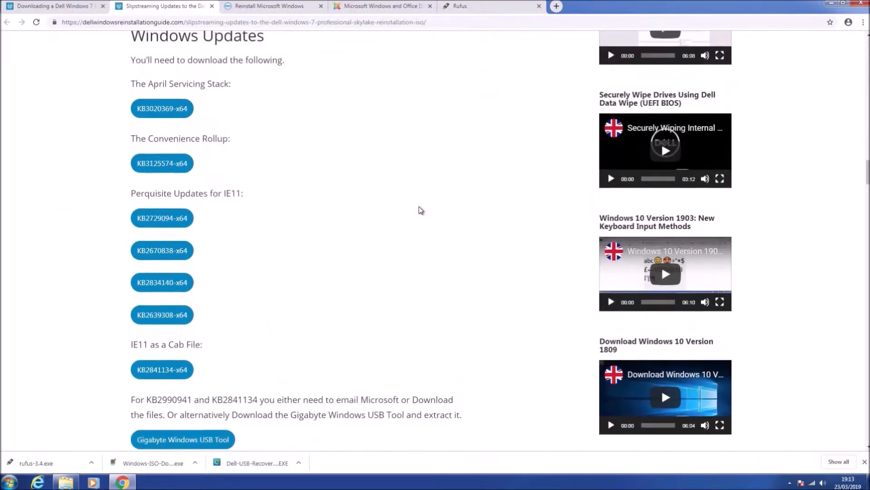
# Download the KB3020369, KB3125574, KB2729094, KB2670838, KB2834140 and KB2639308 x64 update packages
pyautogui.click(162, 108)
pyautogui.click(184, 165)
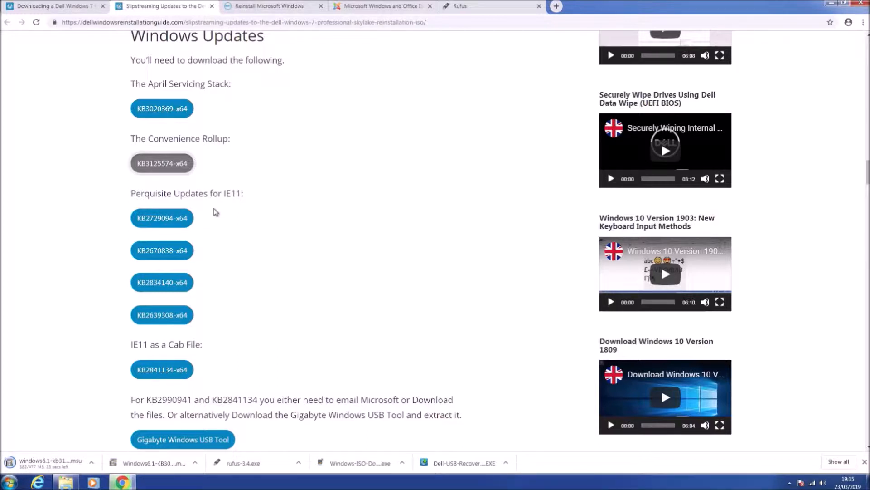
pyautogui.click(190, 219)
pyautogui.click(189, 249)
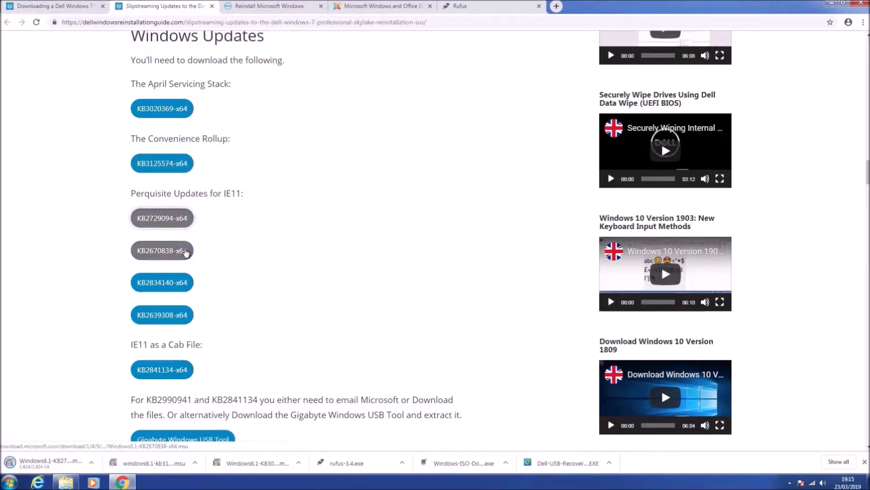
pyautogui.click(188, 281)
pyautogui.click(186, 315)
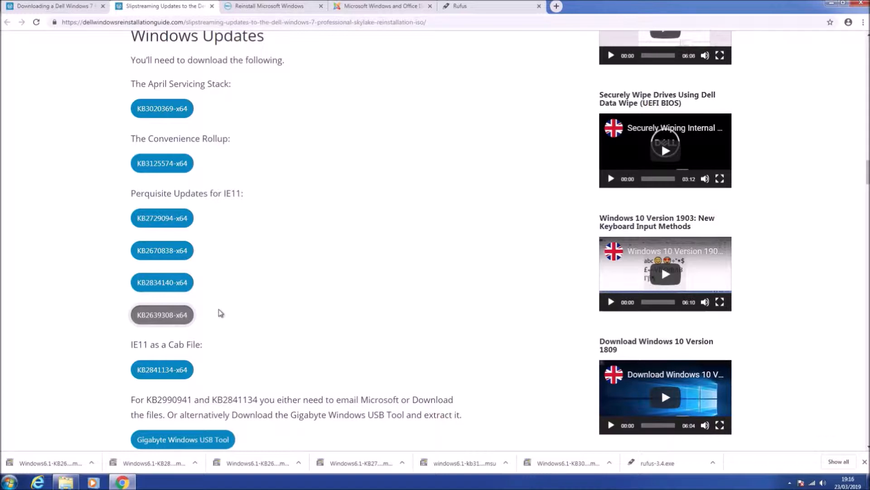
# Download the IE11 cab file KB2841134, the Gigabyte Windows USB Tool and the March 2019 security rollup KB4489878
pyautogui.scroll(-2, 221, 313)
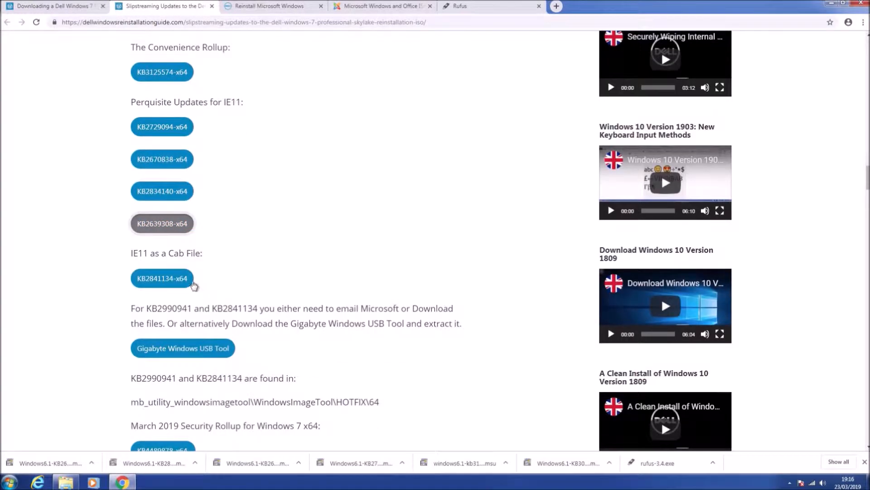
pyautogui.click(188, 280)
pyautogui.scroll(-2, 195, 290)
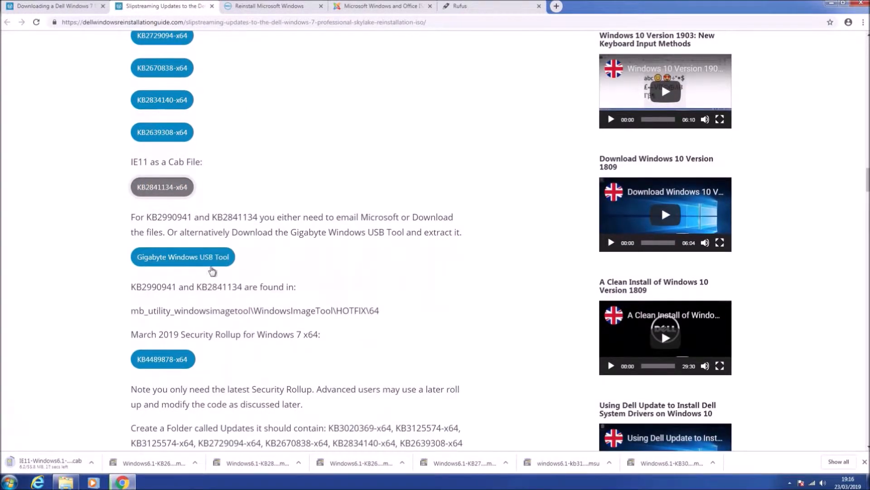
pyautogui.click(213, 265)
pyautogui.click(164, 358)
# Download the F6 SATA Drivers and the USB 3.0 Drivers from the Basic Drivers section
pyautogui.scroll(-5, 163, 358)
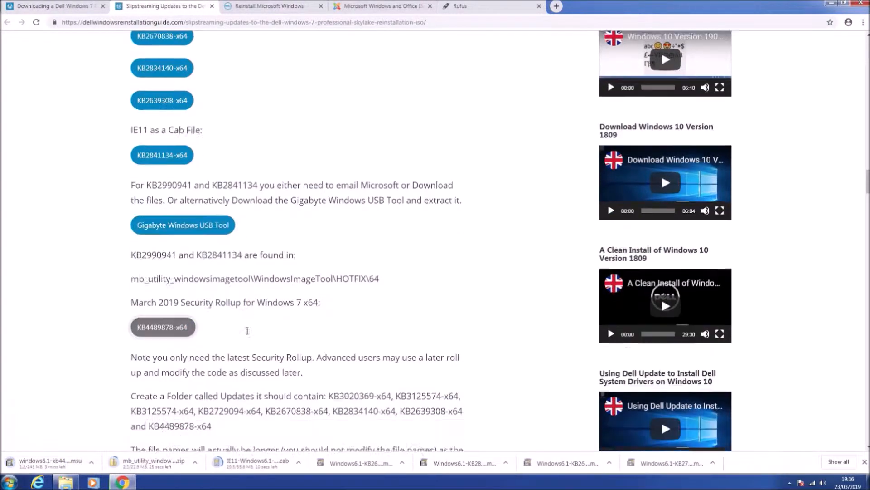
pyautogui.scroll(-9, 249, 334)
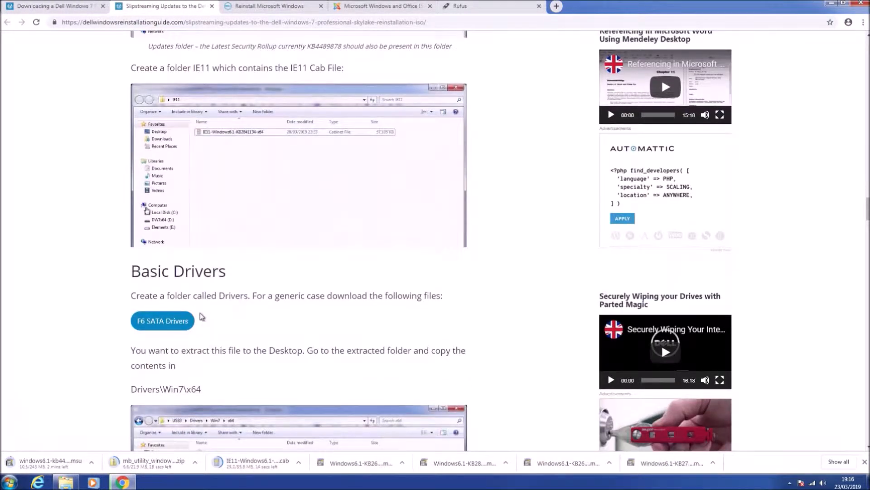
pyautogui.click(191, 320)
pyautogui.scroll(-7, 195, 312)
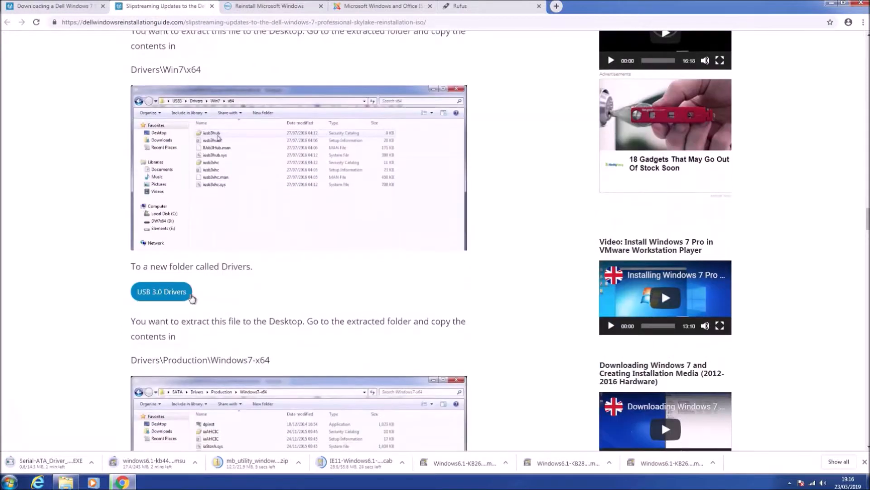
pyautogui.click(188, 292)
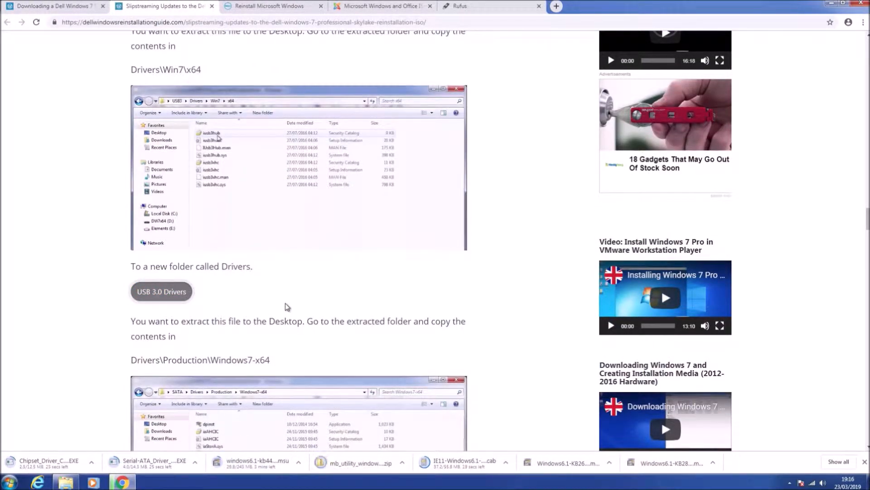
# Bring up the Downloads folder and minimise the browser window
pyautogui.scroll(-10, 323, 299)
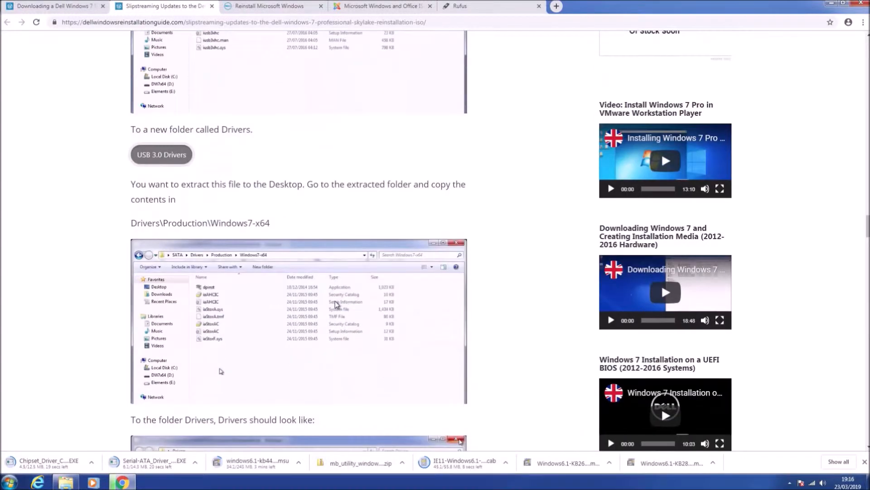
pyautogui.scroll(-4, 335, 301)
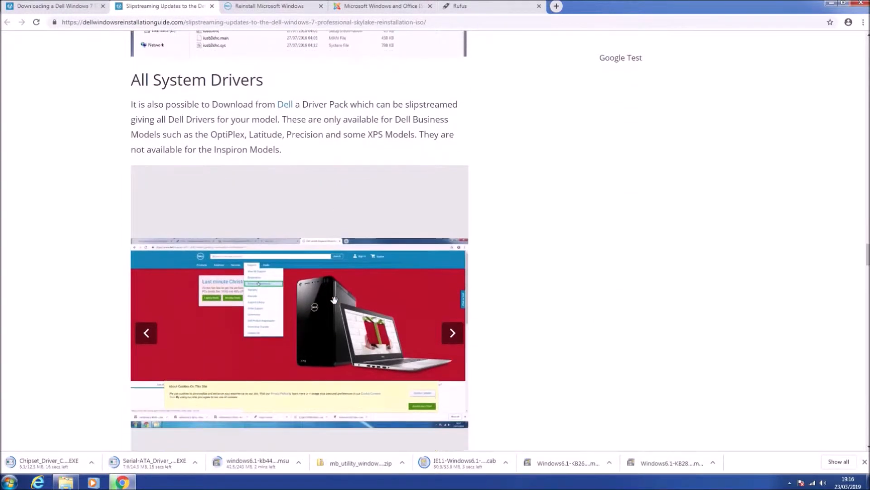
pyautogui.scroll(1, 335, 300)
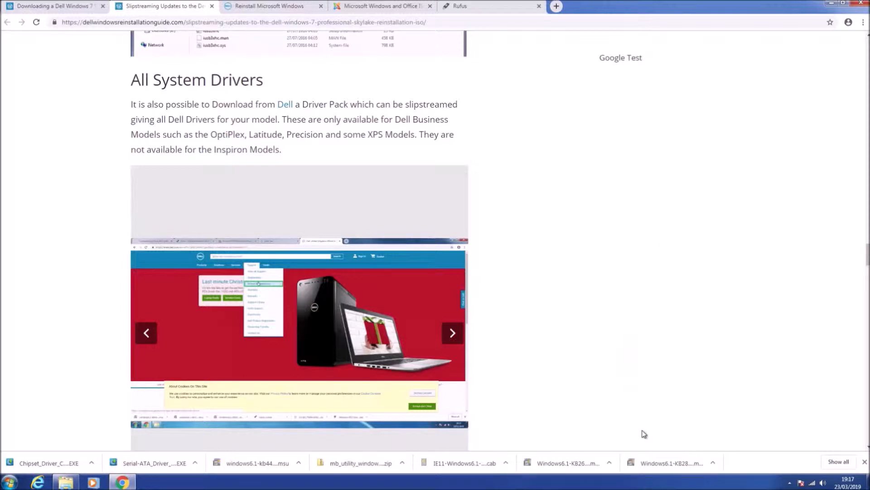
pyautogui.rightClick(658, 462)
pyautogui.click(72, 485)
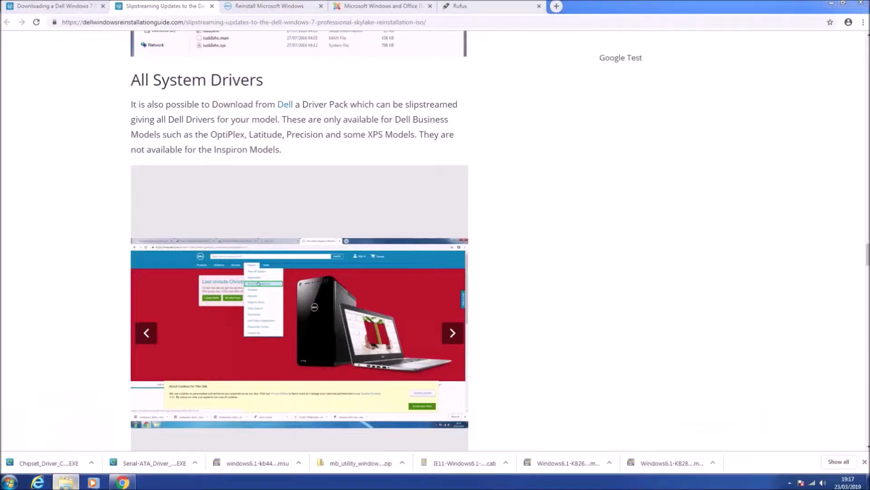
pyautogui.click(828, 4)
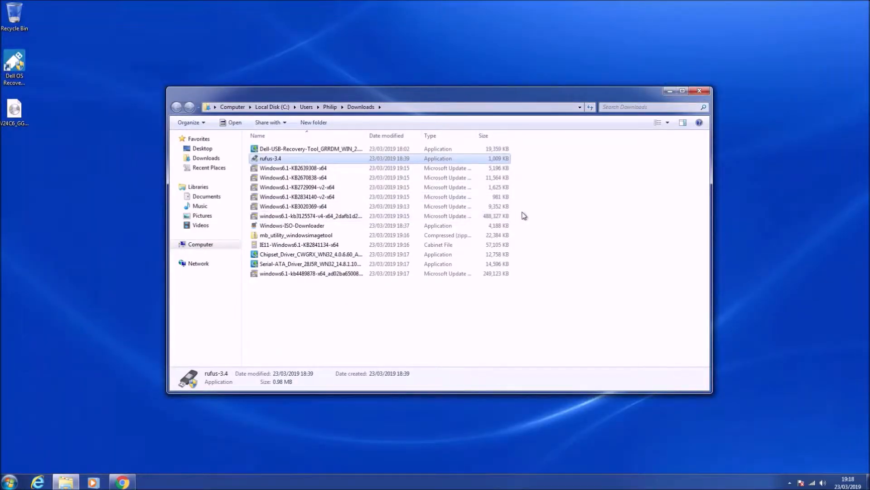
# Move KB3020369, KB3125574, the four IE11 prerequisite updates and KB4489878 from the Downloads folder to the desktop
pyautogui.moveTo(299, 206); pyautogui.dragTo(84, 44)
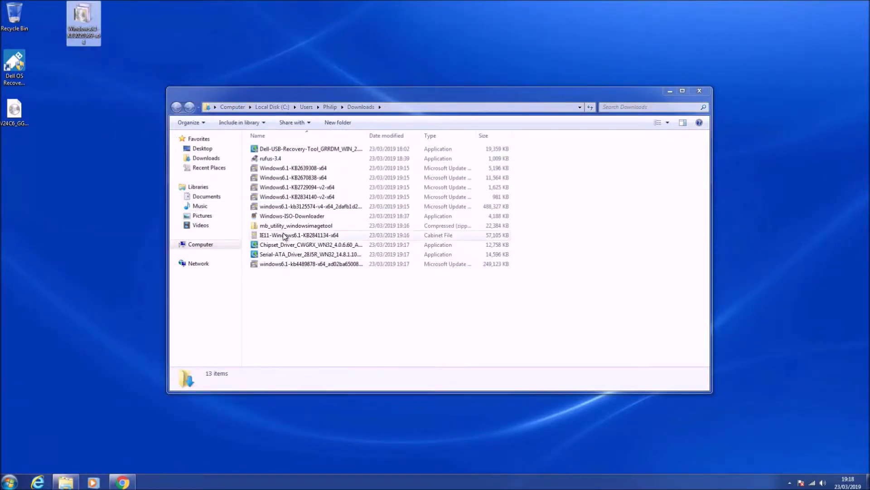
pyautogui.moveTo(285, 210); pyautogui.dragTo(83, 68)
pyautogui.moveTo(566, 164); pyautogui.dragTo(150, 35)
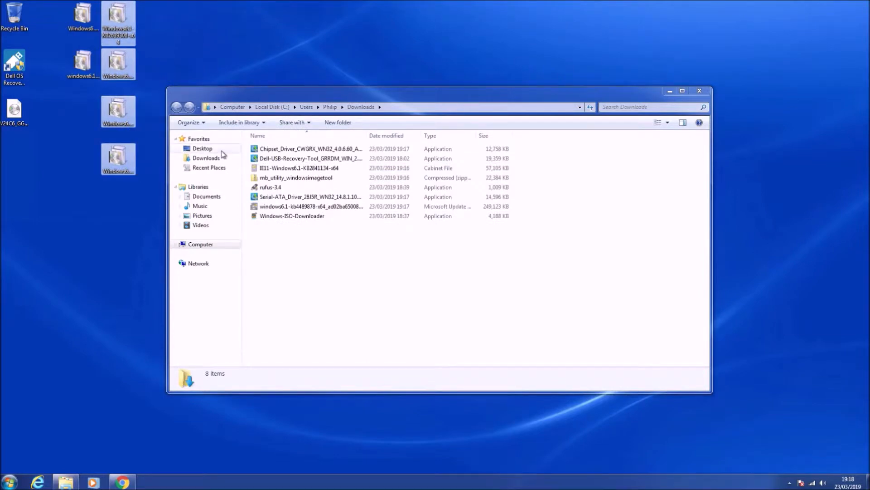
pyautogui.click(276, 250)
pyautogui.moveTo(275, 206); pyautogui.dragTo(154, 32)
# Move the IE11 cab file, the mb_utility_windowsimagetool archive, the Chipset_Driver package and the Dell-USB-Recovery-Tool from Downloads to the desktop
pyautogui.moveTo(264, 165); pyautogui.dragTo(127, 271)
pyautogui.moveTo(298, 97); pyautogui.dragTo(448, 80)
pyautogui.moveTo(419, 152); pyautogui.dragTo(195, 38)
pyautogui.moveTo(422, 134); pyautogui.dragTo(224, 20)
pyautogui.moveTo(426, 132); pyautogui.dragTo(226, 69)
# Copy install.wim from the sources folder of the w7x64 (D:) drive to the desktop
pyautogui.click(351, 227)
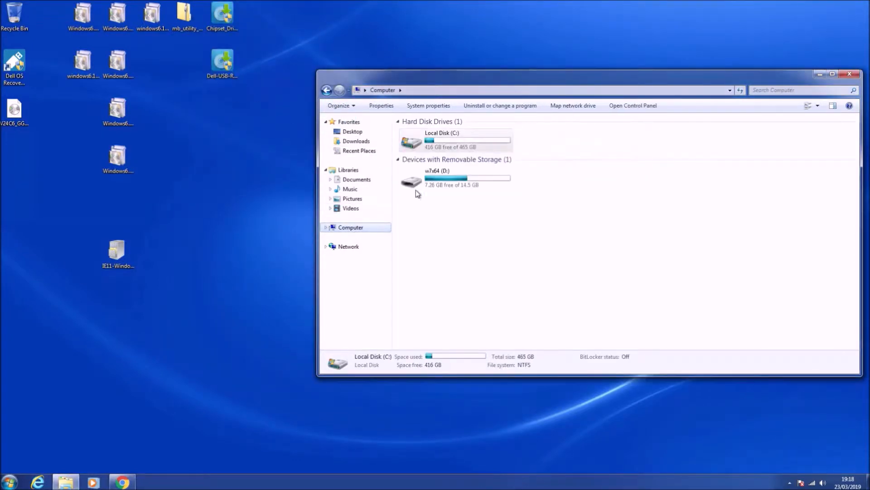
pyautogui.doubleClick(417, 190)
pyautogui.doubleClick(421, 162)
pyautogui.scroll(-15, 471, 254)
pyautogui.scroll(-1, 480, 268)
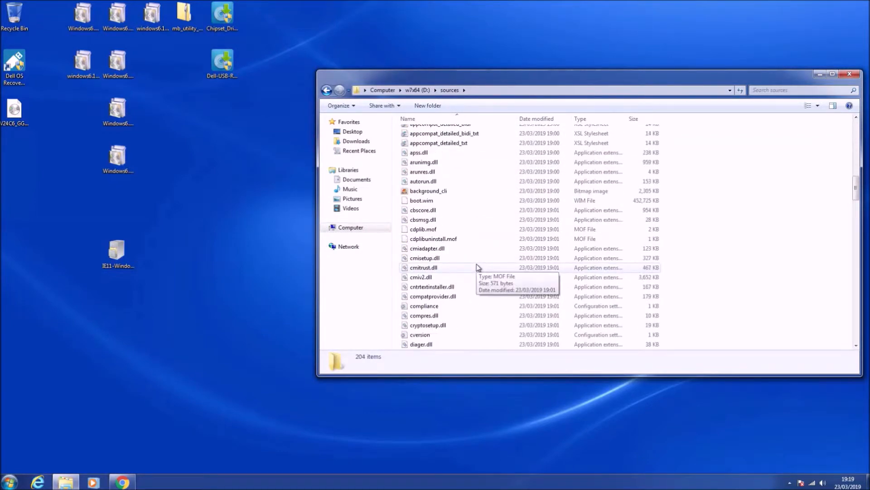
pyautogui.scroll(-10, 478, 268)
pyautogui.scroll(-3, 439, 271)
pyautogui.click(438, 276)
pyautogui.moveTo(437, 277); pyautogui.dragTo(62, 228)
# Minimise the sources folder window and place install.wim beside the Recycle Bin on the desktop
pyautogui.moveTo(14, 156); pyautogui.dragTo(49, 31)
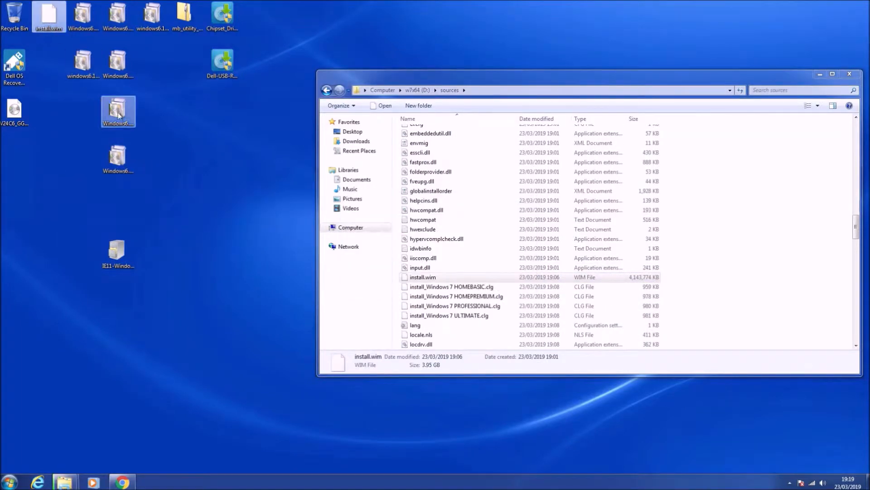
pyautogui.click(820, 74)
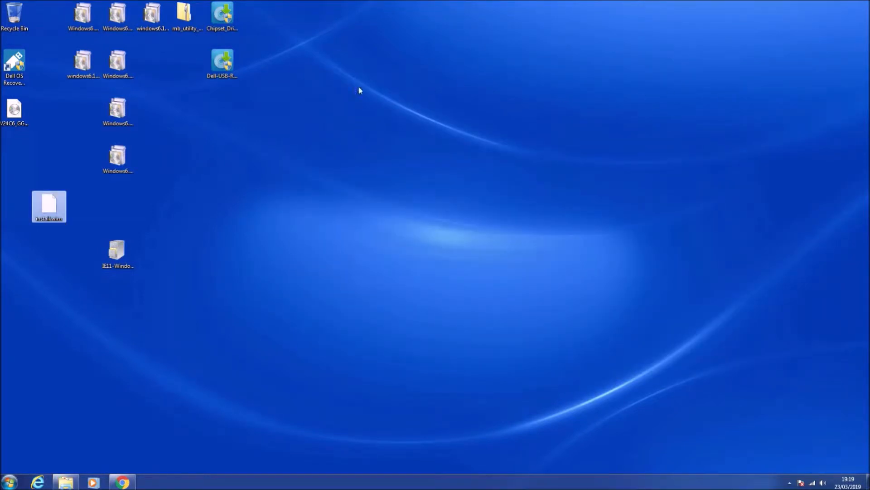
pyautogui.moveTo(45, 205); pyautogui.dragTo(46, 32)
pyautogui.click(188, 258)
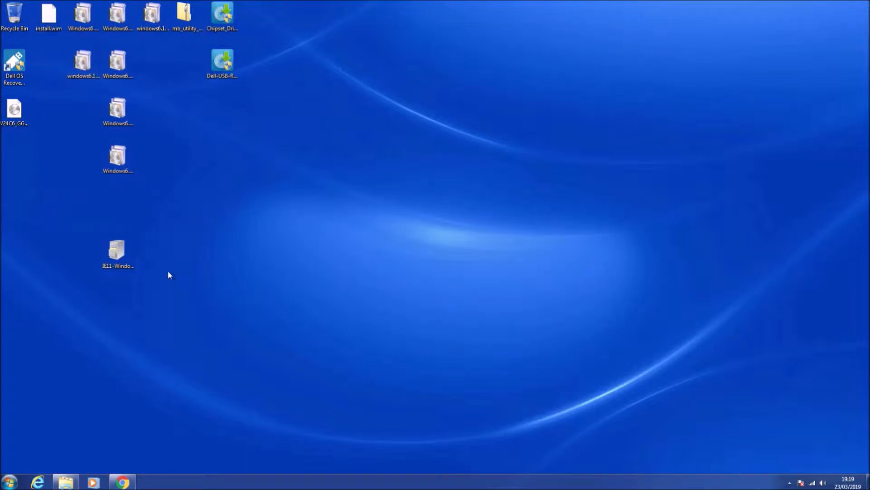
# Create a desktop folder named Updates and place it at the far side of the desktop, away from the downloaded files
pyautogui.rightClick(25, 328)
pyautogui.moveTo(80, 412)
pyautogui.click(169, 330)
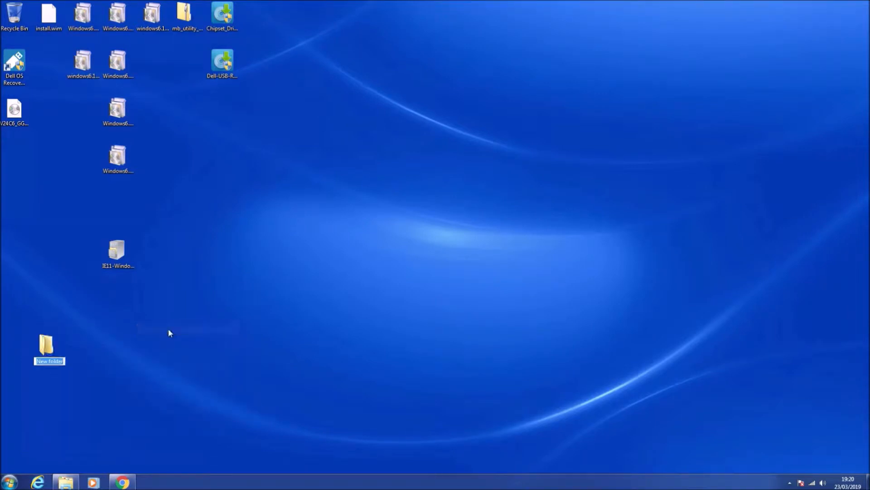
pyautogui.write('Updates')
pyautogui.press('Return')
pyautogui.moveTo(46, 346); pyautogui.dragTo(856, 18)
# Move all seven Windows update packages from the desktop into the Updates folder
pyautogui.moveTo(68, 203); pyautogui.dragTo(151, 17)
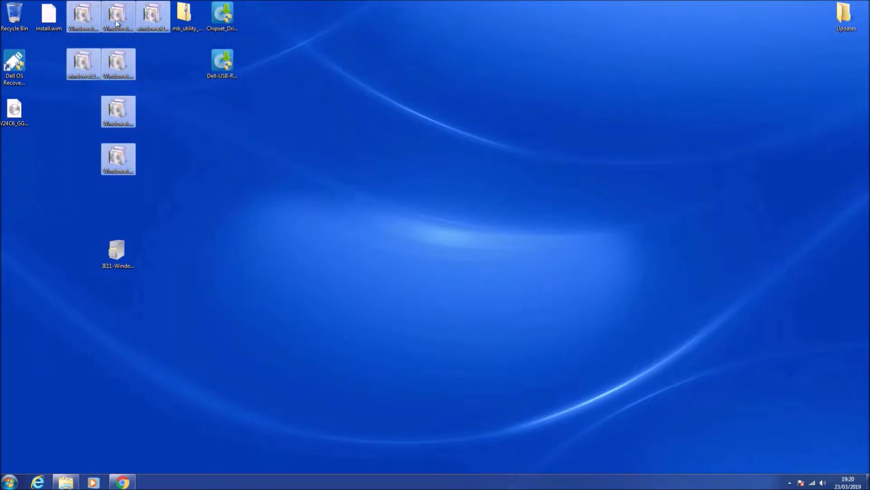
pyautogui.click(83, 16)
pyautogui.click(116, 16)
pyautogui.click(116, 64)
pyautogui.click(118, 108)
pyautogui.click(117, 155)
pyautogui.click(152, 16)
pyautogui.moveTo(75, 186); pyautogui.dragTo(154, 7)
pyautogui.moveTo(85, 27); pyautogui.dragTo(845, 18)
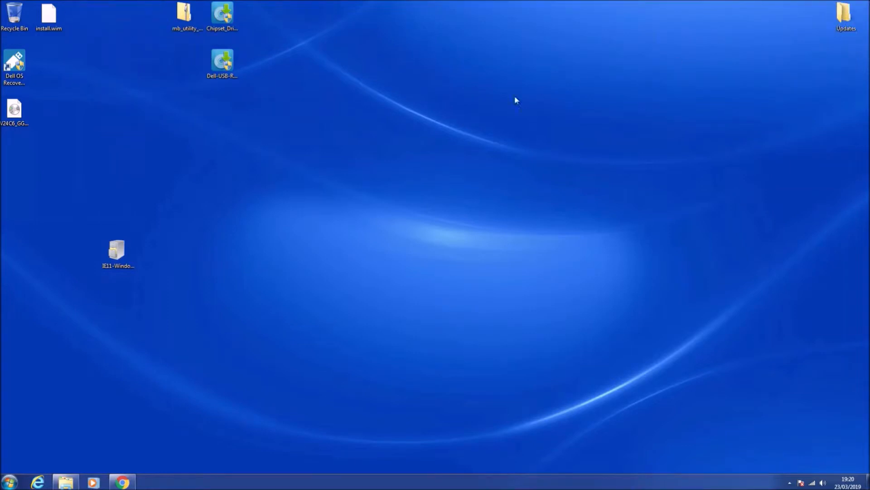
# Extract the mb_utility_windowsimagetool archive to a folder of the same name on the desktop
pyautogui.rightClick(186, 23)
pyautogui.click(222, 45)
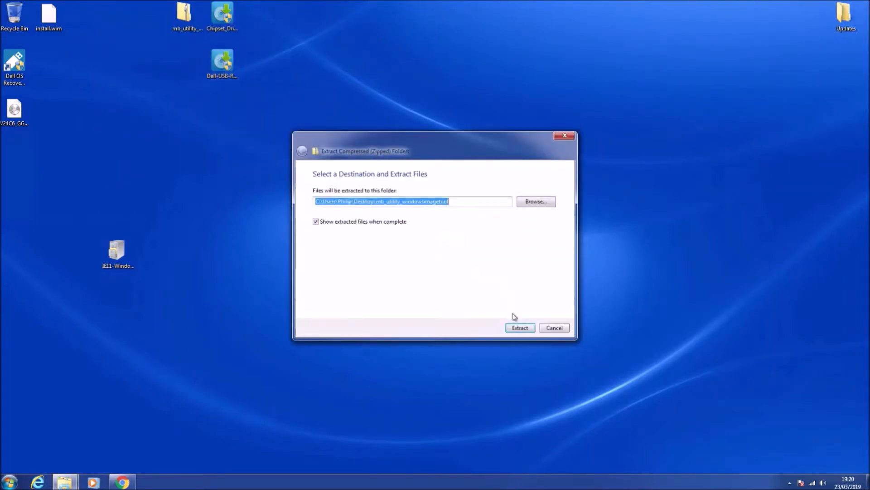
pyautogui.click(519, 327)
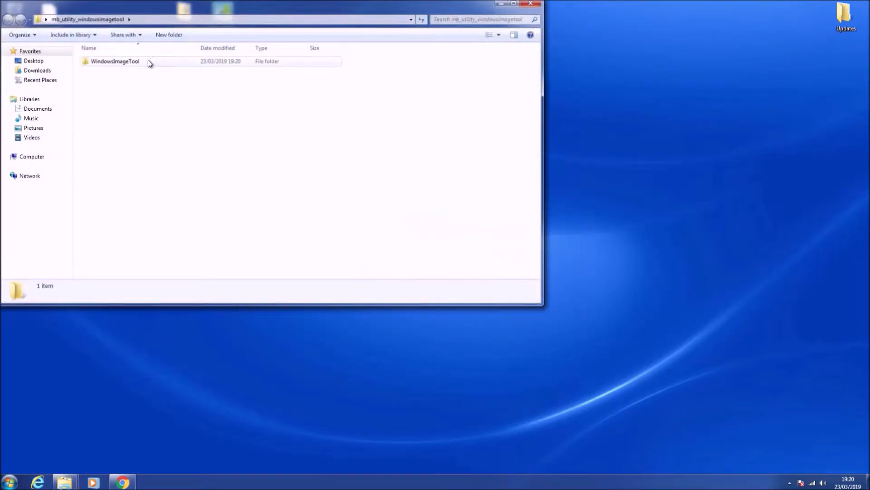
# Move the hotfix files from WindowsImageTool\HOTFIX\x64 into the Updates folder and close the window
pyautogui.doubleClick(149, 62)
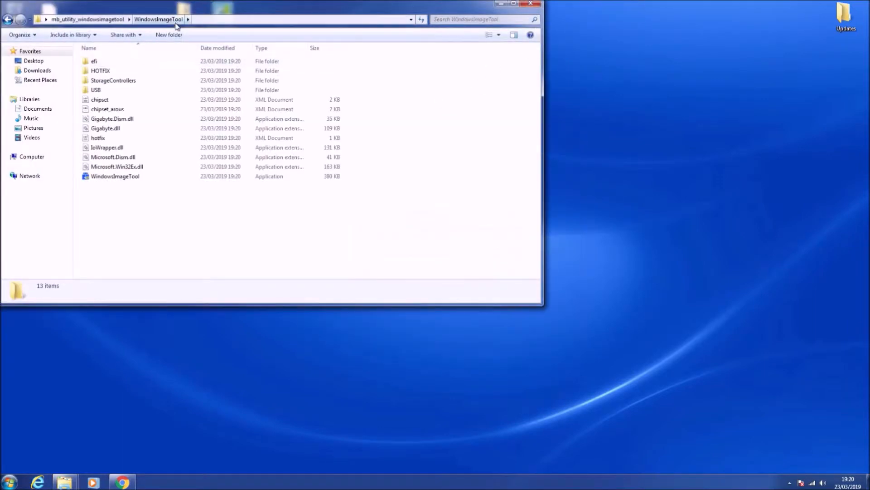
pyautogui.doubleClick(104, 70)
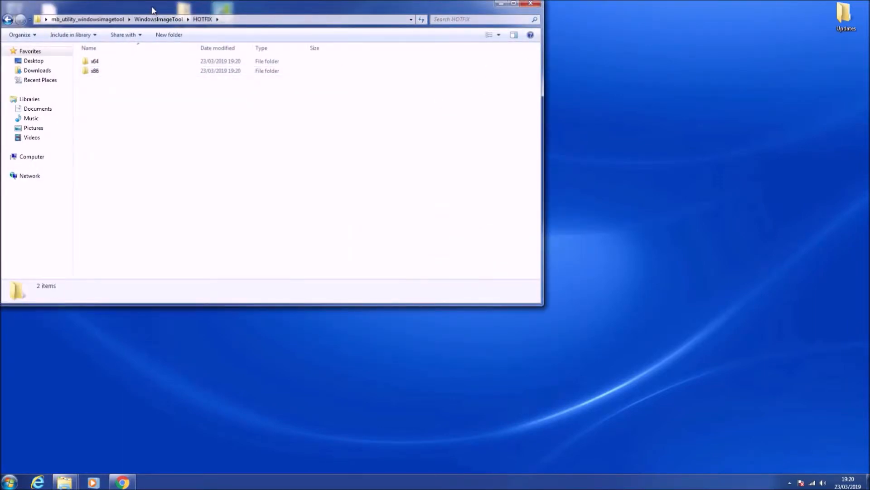
pyautogui.moveTo(152, 7); pyautogui.dragTo(1, 7)
pyautogui.doubleClick(111, 63)
pyautogui.moveTo(116, 86); pyautogui.dragTo(844, 16)
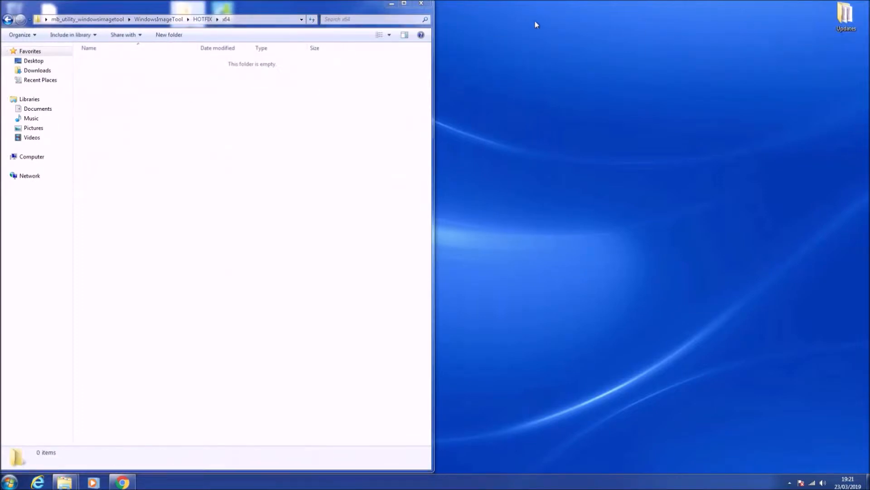
pyautogui.click(422, 3)
# Create a desktop folder named IE11 below Updates and move the IE11 cab file into it
pyautogui.rightClick(84, 148)
pyautogui.moveTo(160, 237)
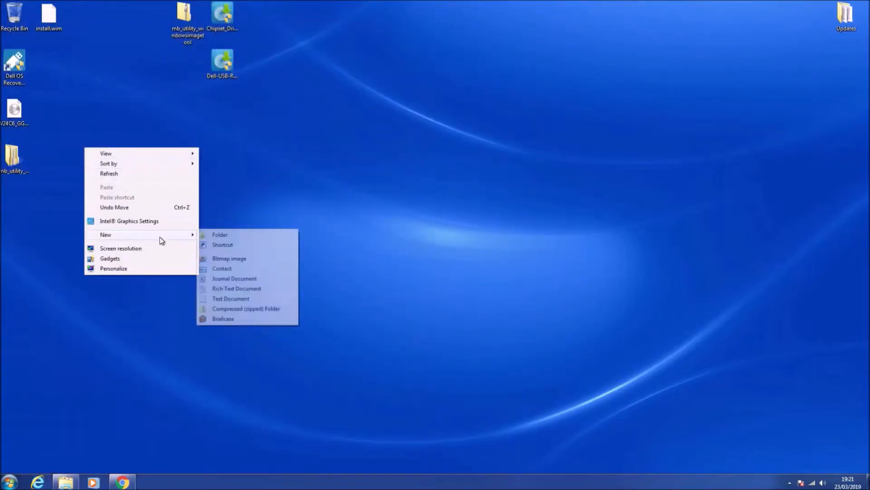
pyautogui.click(216, 235)
pyautogui.write('IE11')
pyautogui.press('Return')
pyautogui.moveTo(119, 253); pyautogui.dragTo(845, 64)
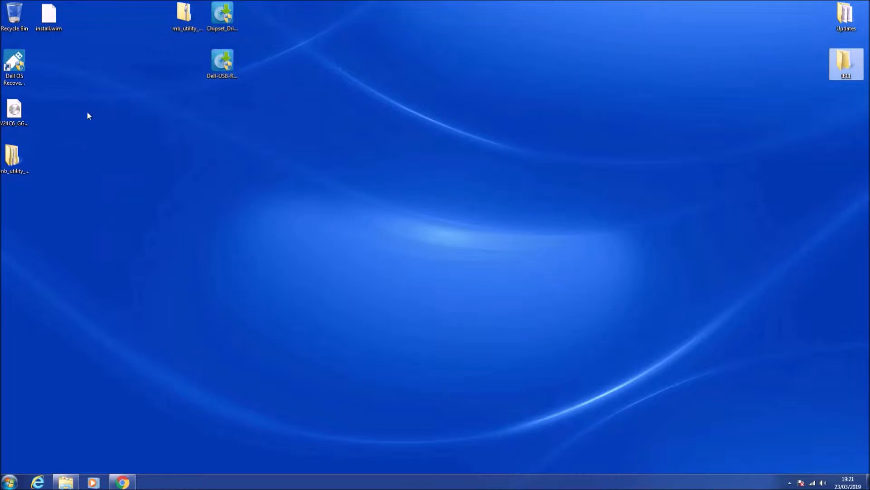
# Run the Chipset_Driver package and extract the Intel USB 3.0 driver to a new desktop folder named USB3
pyautogui.doubleClick(235, 45)
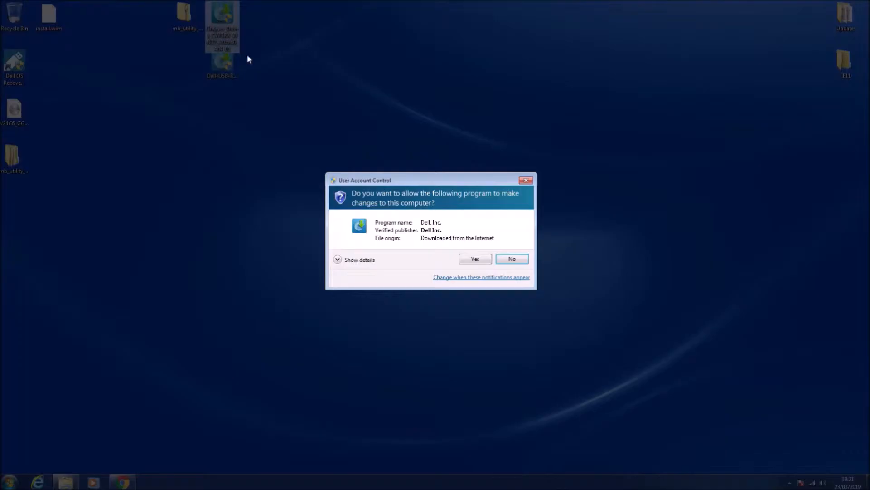
pyautogui.click(471, 262)
pyautogui.click(507, 262)
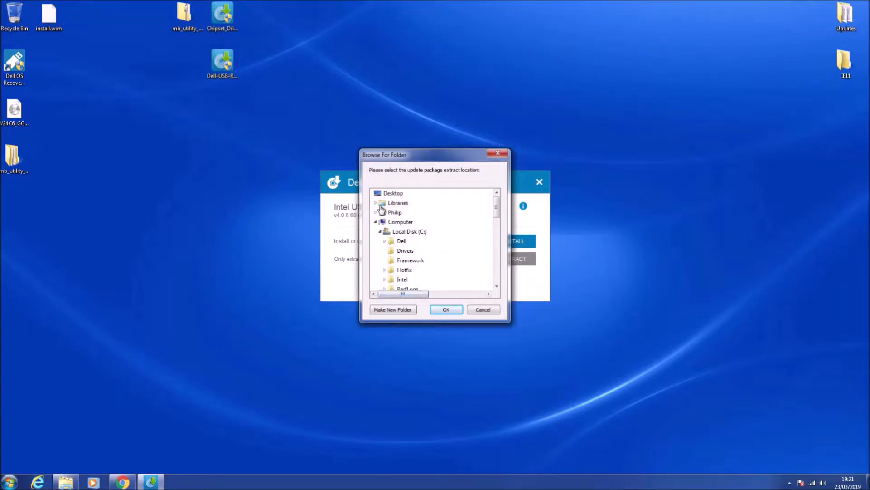
pyautogui.click(390, 309)
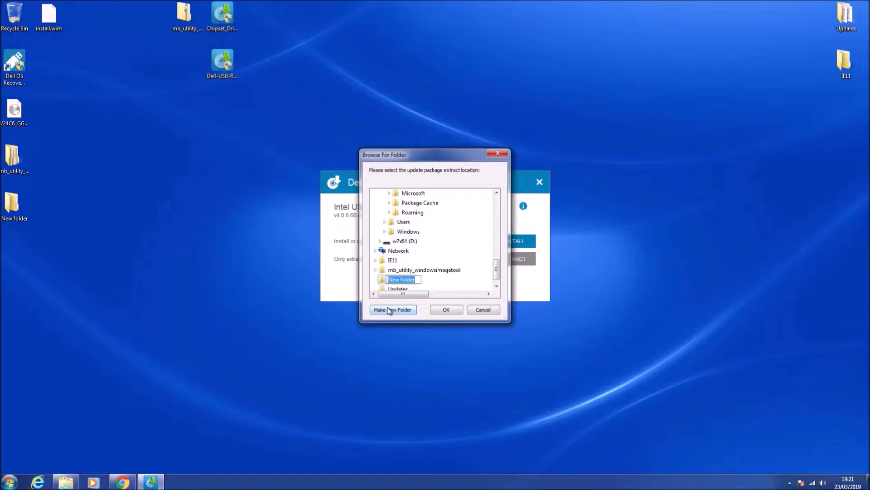
pyautogui.write('USB3')
pyautogui.press('Return')
pyautogui.press('Return')
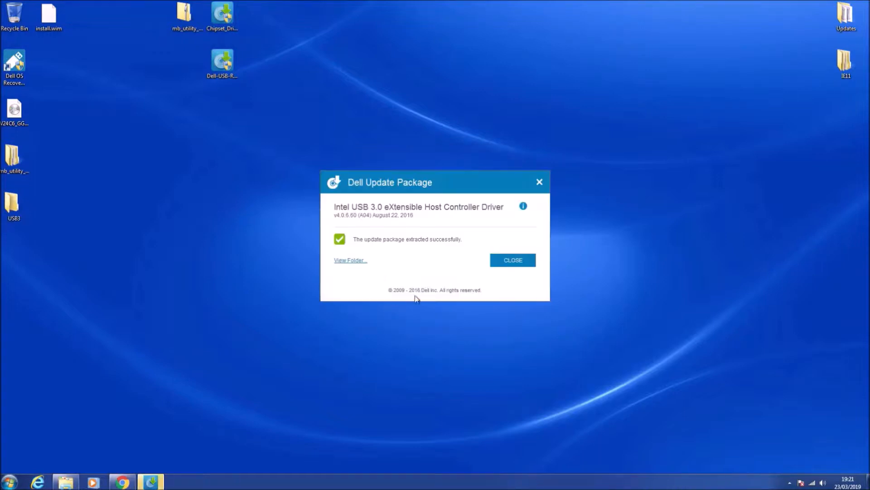
# Move the Dell USB Recovery Tool from the desktop into Downloads and the Serial-ATA driver package from Downloads onto the desktop
pyautogui.click(513, 260)
pyautogui.click(66, 482)
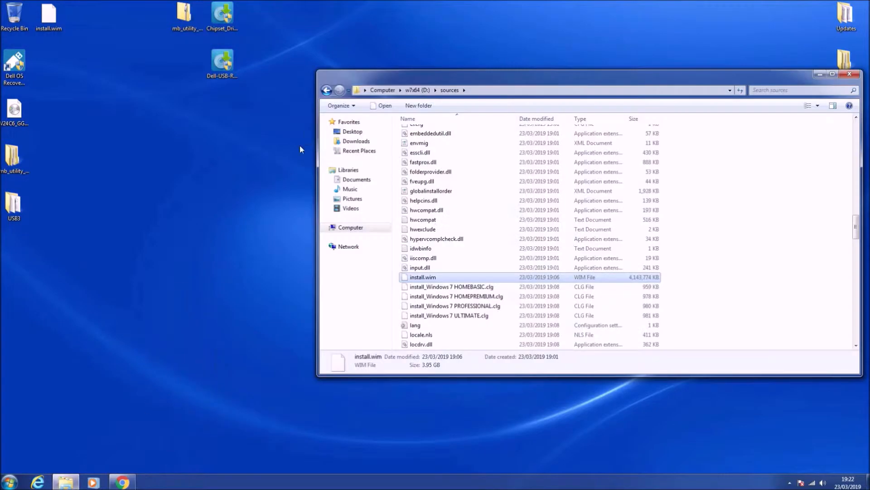
pyautogui.click(356, 141)
pyautogui.moveTo(222, 64); pyautogui.dragTo(218, 95)
pyautogui.click(414, 142)
pyautogui.click(414, 151)
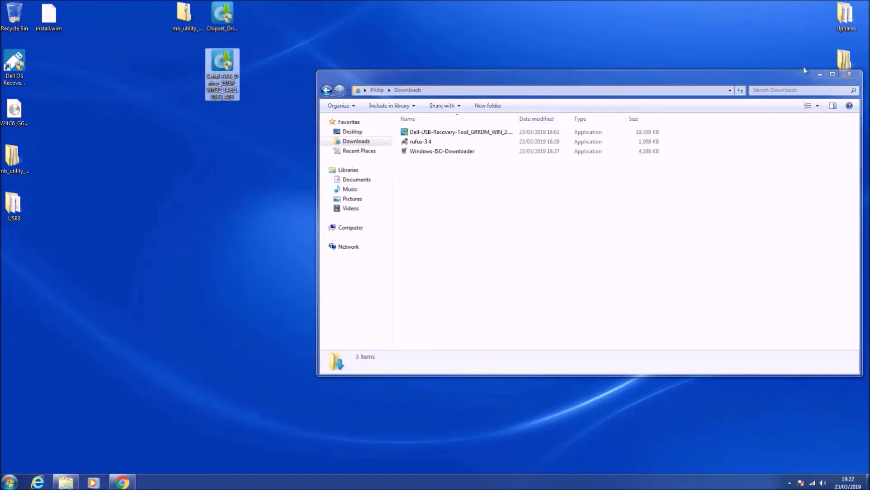
pyautogui.click(820, 73)
# Copy all the driver files from USB3\Drivers\Win7\x64
pyautogui.doubleClick(21, 207)
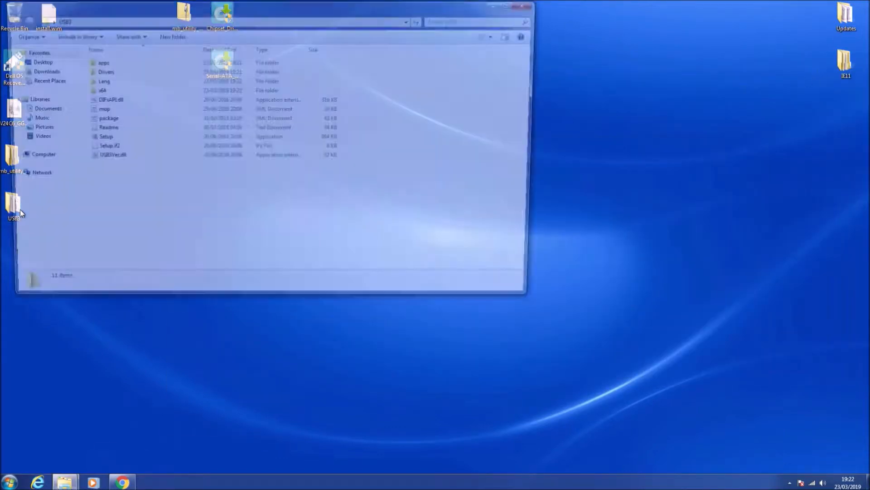
pyautogui.moveTo(211, 9); pyautogui.dragTo(1, 44)
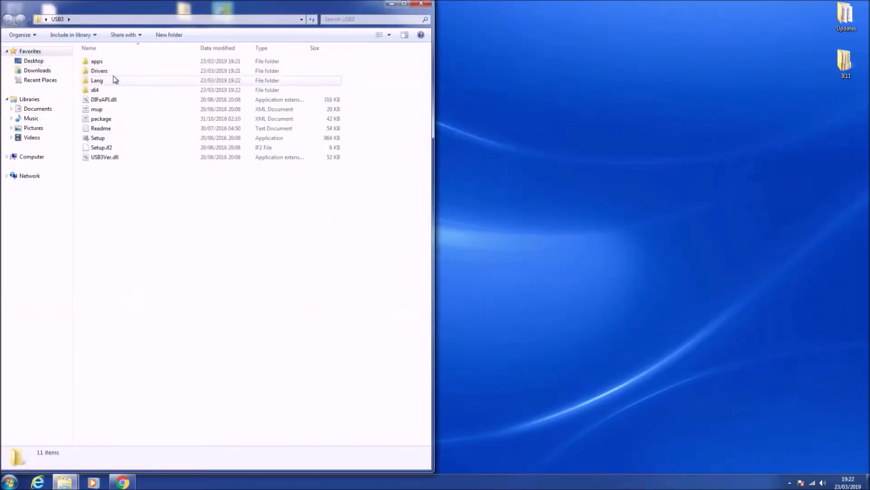
pyautogui.doubleClick(110, 72)
pyautogui.doubleClick(114, 71)
pyautogui.doubleClick(111, 62)
pyautogui.moveTo(156, 150); pyautogui.dragTo(107, 58)
pyautogui.rightClick(148, 88)
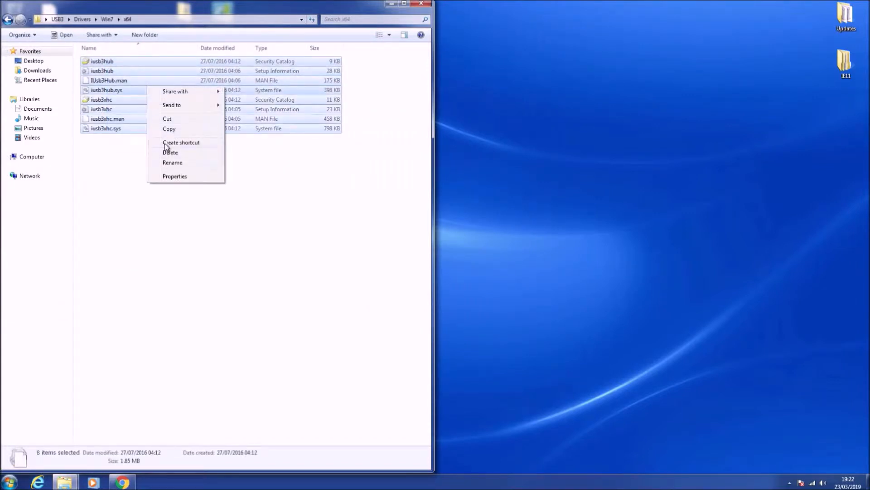
pyautogui.click(175, 129)
# Create a new desktop folder named Drivers
pyautogui.rightClick(596, 144)
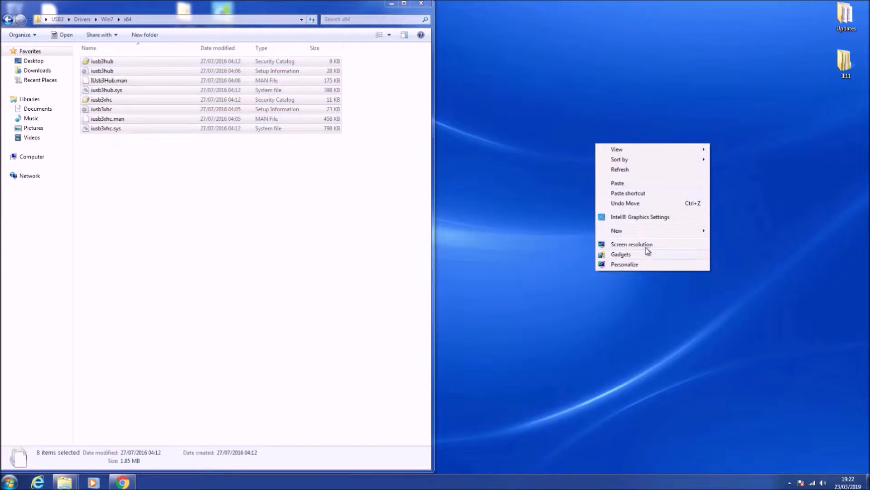
pyautogui.moveTo(648, 236)
pyautogui.click(715, 233)
pyautogui.write('Drivers')
pyautogui.press('Return')
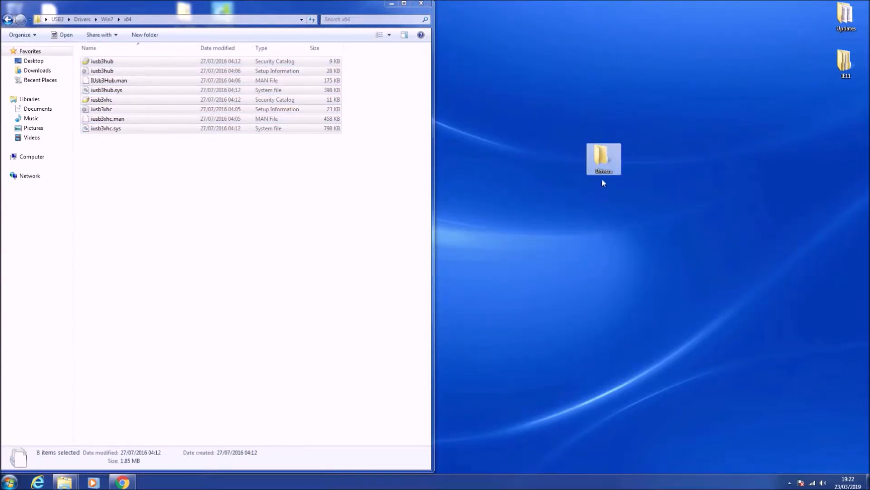
# Paste the copied USB 3.0 driver files into the Drivers folder, and place that folder below IE11 on the desktop
pyautogui.doubleClick(603, 161)
pyautogui.rightClick(475, 178)
pyautogui.click(496, 239)
pyautogui.moveTo(604, 159); pyautogui.dragTo(846, 109)
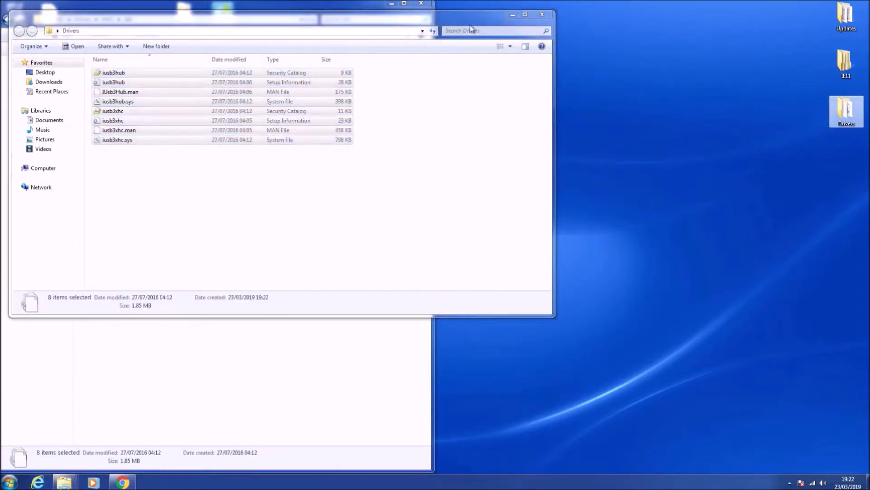
pyautogui.moveTo(434, 13); pyautogui.dragTo(869, 19)
pyautogui.click(420, 4)
# Run the Serial-ATA package and extract the Intel Rapid Storage Technology F6 driver to a new desktop folder named SATA
pyautogui.click(206, 73)
pyautogui.doubleClick(221, 68)
pyautogui.click(465, 259)
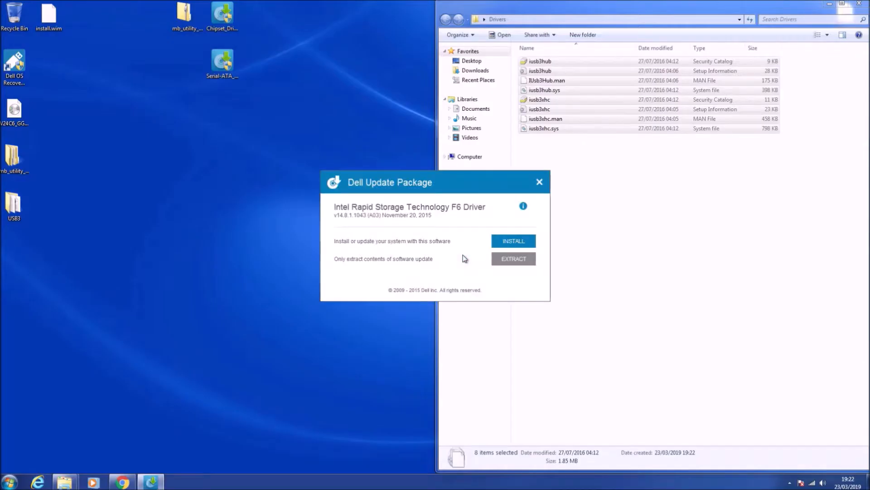
pyautogui.click(502, 261)
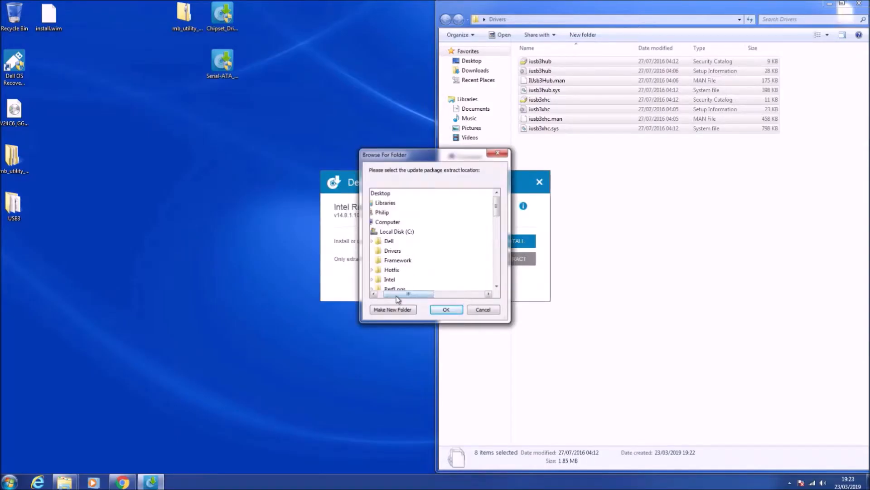
pyautogui.moveTo(397, 296); pyautogui.dragTo(391, 296)
pyautogui.click(393, 310)
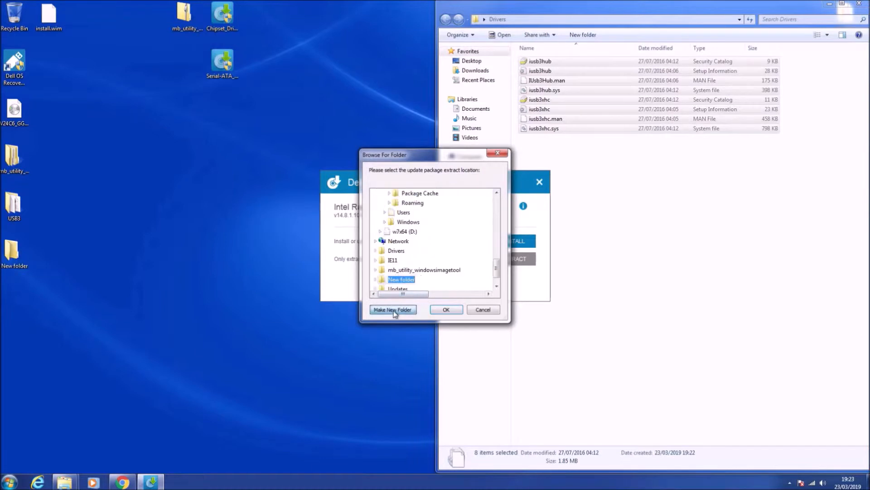
pyautogui.write('SATA')
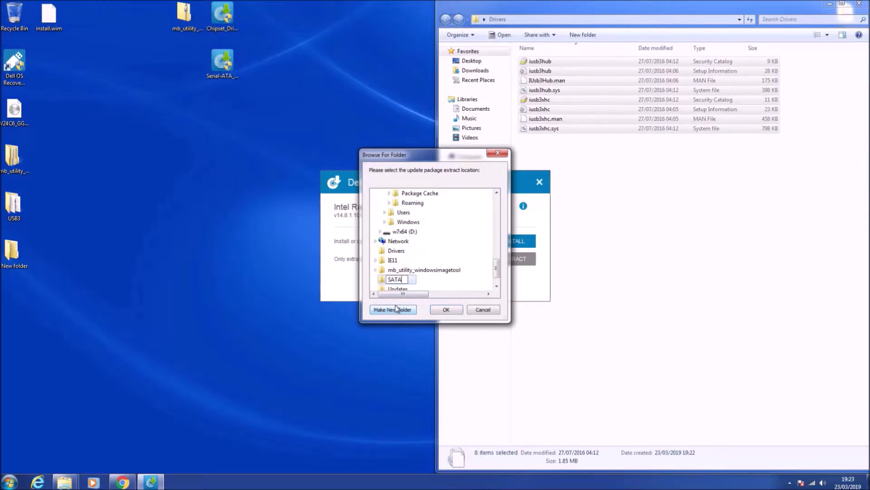
pyautogui.press('Return')
pyautogui.press('Return')
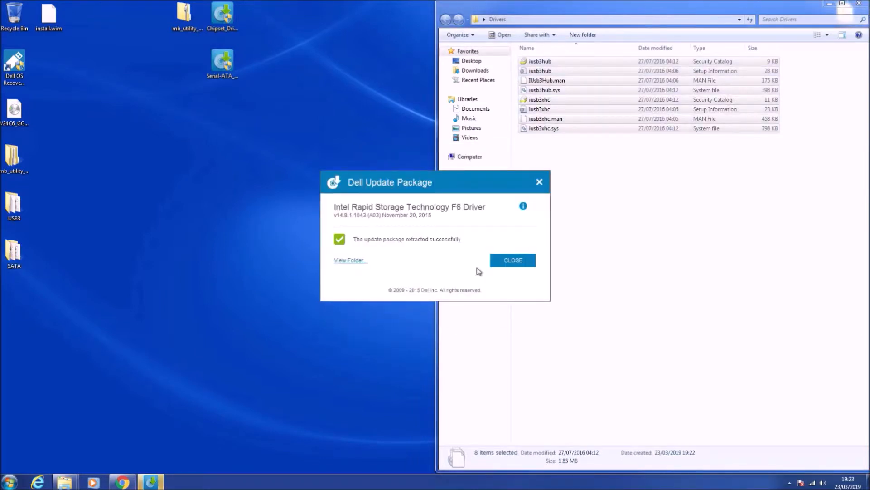
pyautogui.click(494, 262)
# Move the storage driver files from the subfolder inside SATA\Drivers into the desktop Drivers folder and close the source window
pyautogui.doubleClick(19, 247)
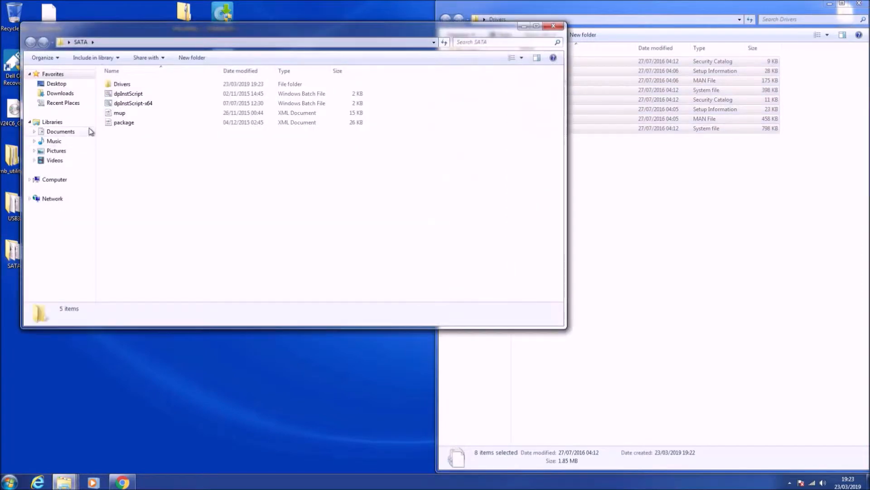
pyautogui.doubleClick(125, 85)
pyautogui.doubleClick(125, 86)
pyautogui.moveTo(141, 188); pyautogui.dragTo(662, 272)
pyautogui.click(554, 26)
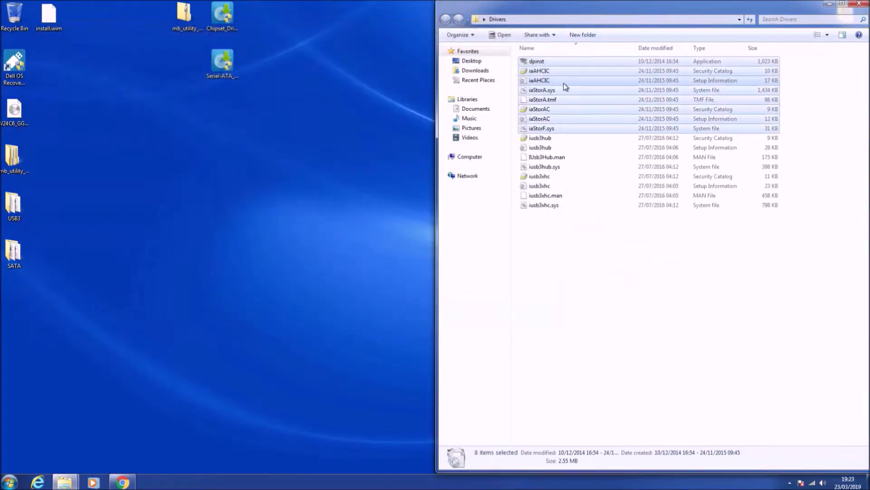
# Close the Drivers folder and group install.wim above the Updates, IE11 and Drivers folders on the desktop
pyautogui.click(859, 3)
pyautogui.moveTo(819, 151); pyautogui.dragTo(851, 65)
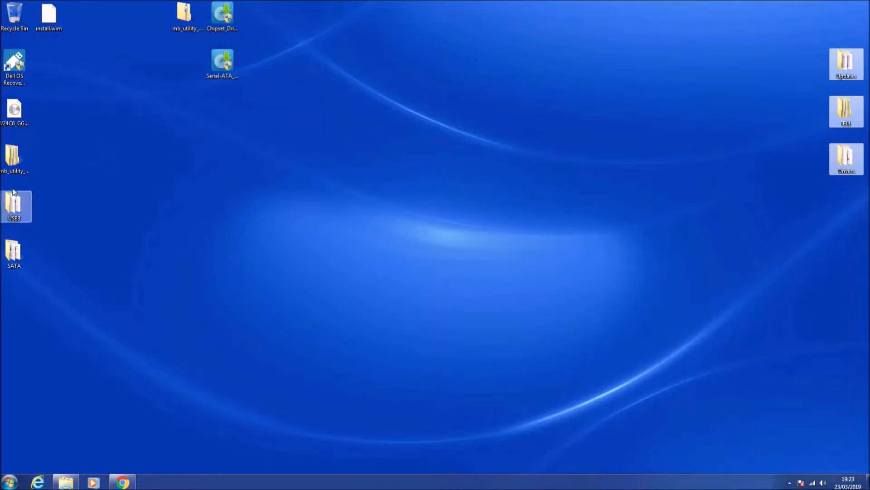
pyautogui.moveTo(41, 30); pyautogui.dragTo(839, 31)
# Switch to Chrome and open Dell's Drivers & Downloads support page in a new tab from the guide's Dell link
pyautogui.click(122, 482)
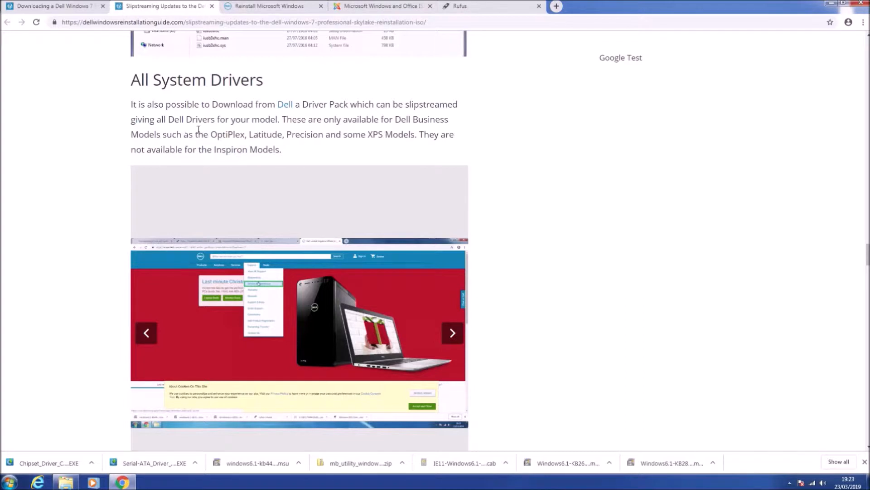
pyautogui.rightClick(279, 105)
pyautogui.click(295, 111)
pyautogui.click(245, 6)
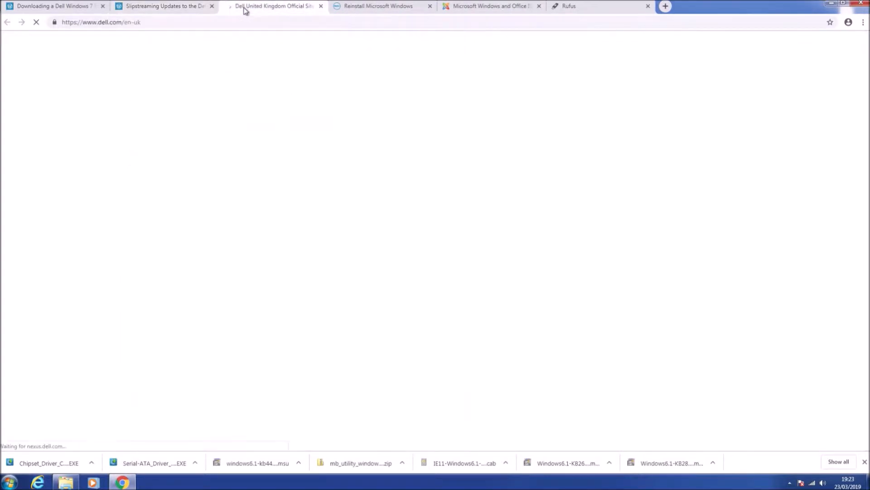
pyautogui.moveTo(311, 69)
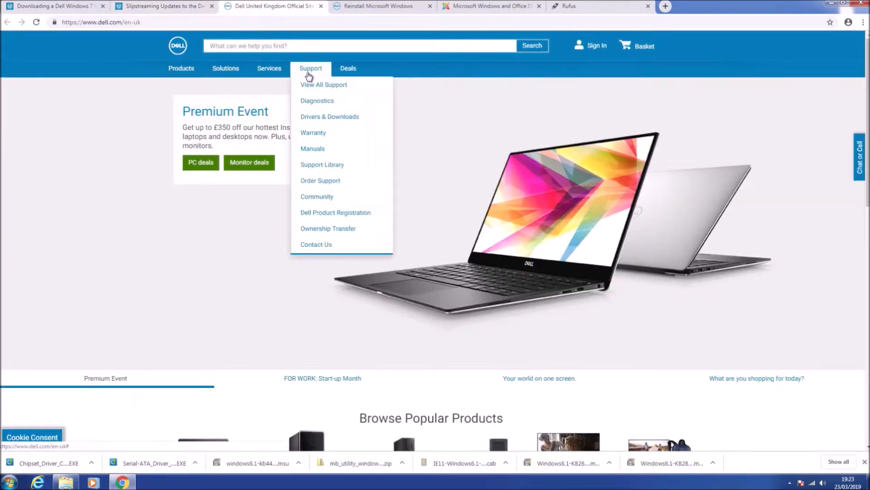
pyautogui.click(326, 118)
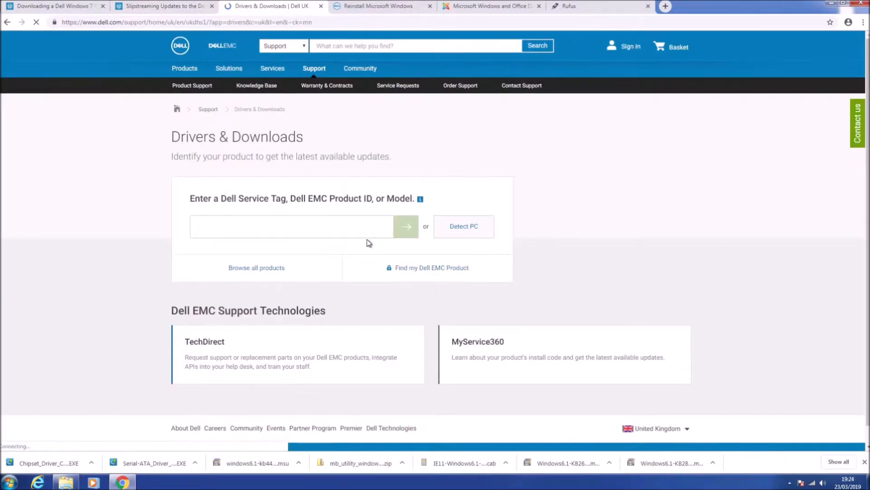
# Browse Dell's products to the OptiPlex 7040 under Desktops & All-in-Ones > OptiPlex
pyautogui.click(311, 269)
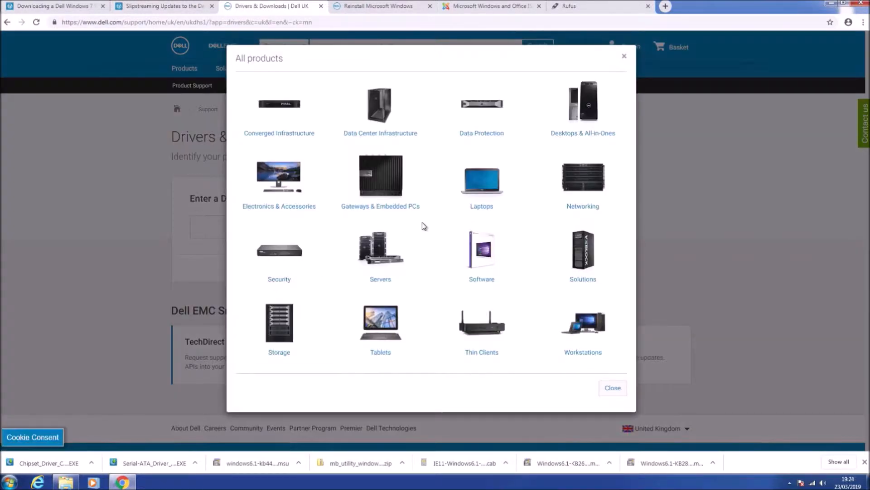
pyautogui.click(568, 136)
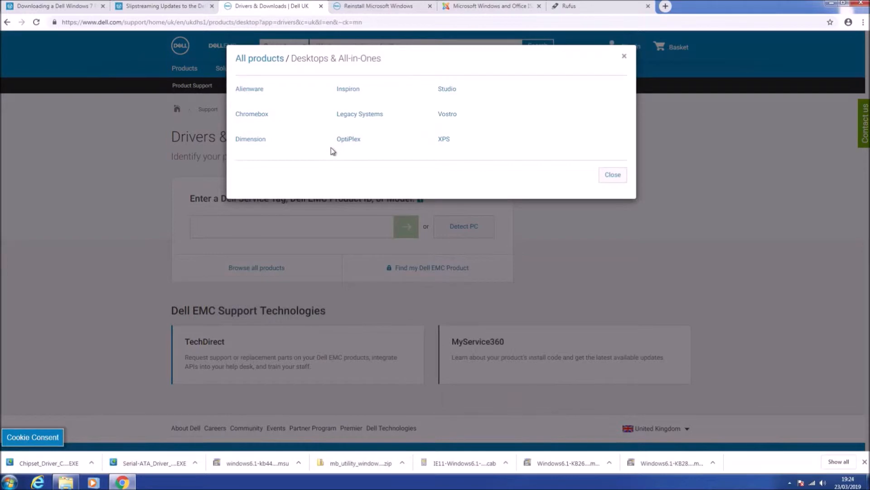
pyautogui.click(347, 139)
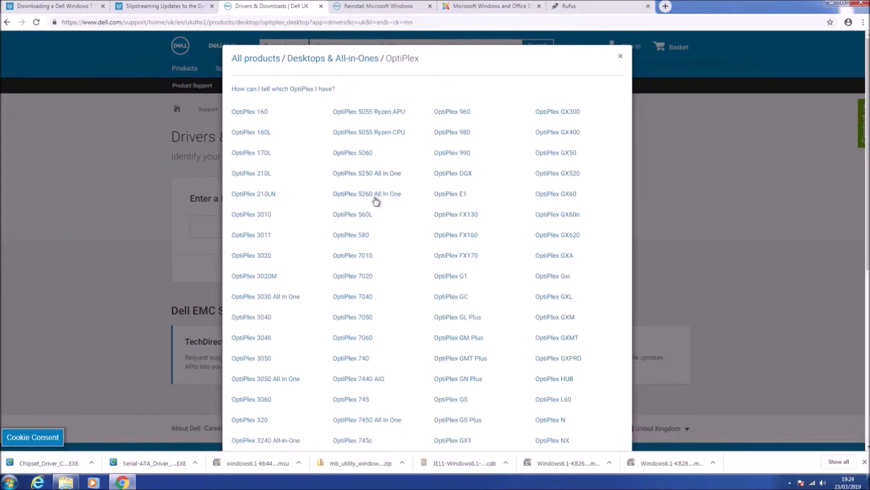
pyautogui.click(367, 298)
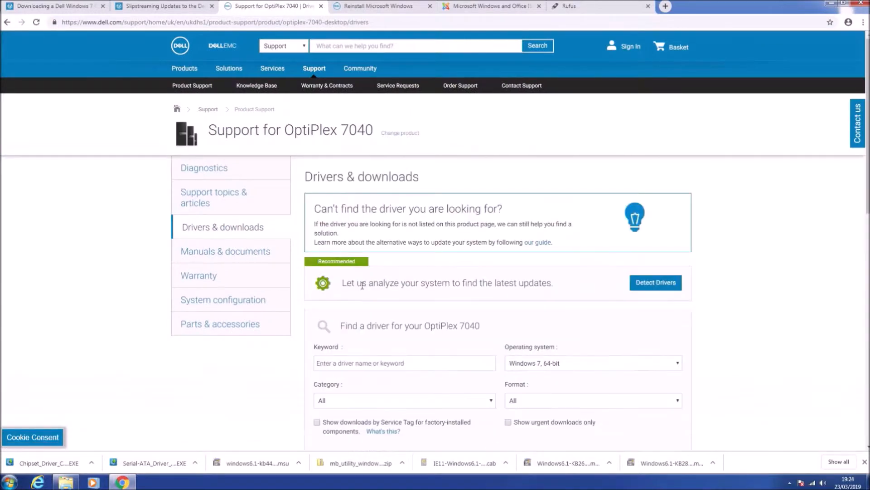
# Filter the drivers to the Systems Management category and download the Dell Command | Deploy OptiPlex 7040 Windows 7 Driver Pack through the browser
pyautogui.scroll(-2, 444, 301)
pyautogui.click(477, 310)
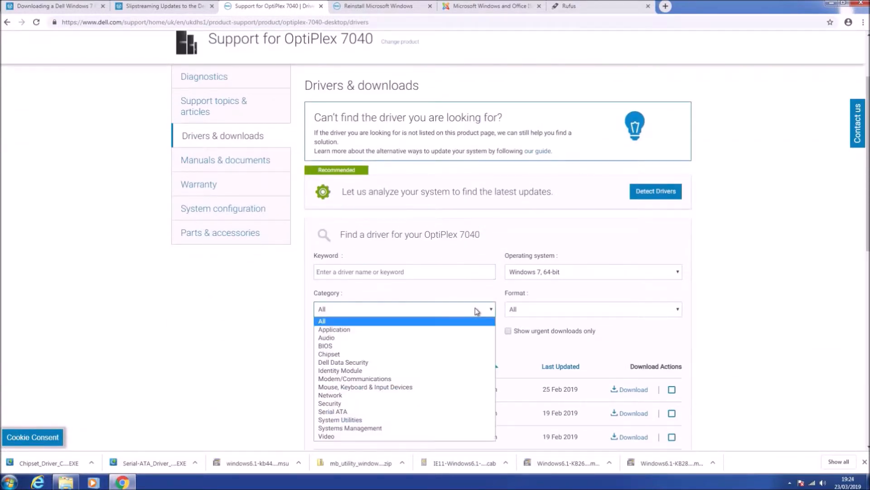
pyautogui.click(445, 426)
pyautogui.scroll(-1, 637, 357)
pyautogui.scroll(-2, 575, 361)
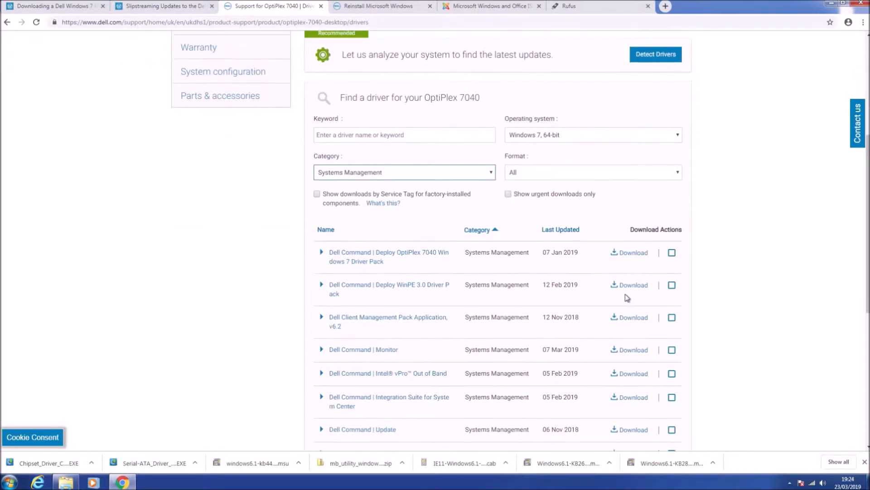
pyautogui.scroll(-1, 662, 256)
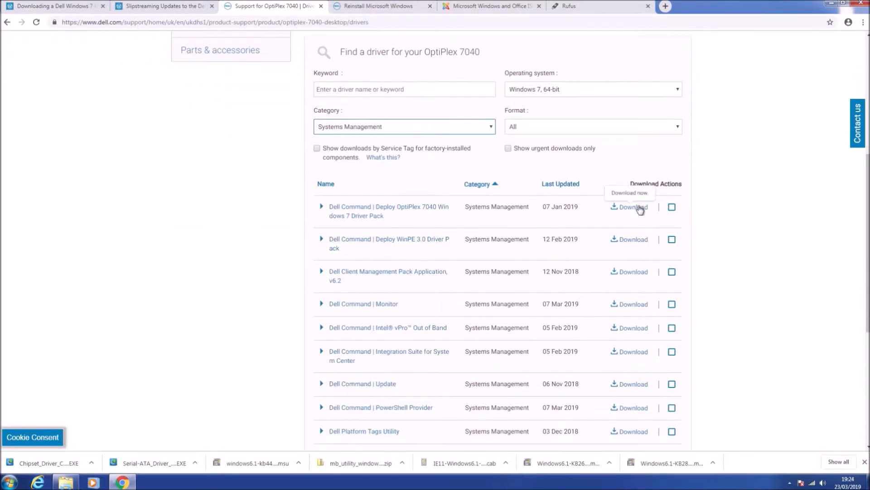
pyautogui.click(637, 208)
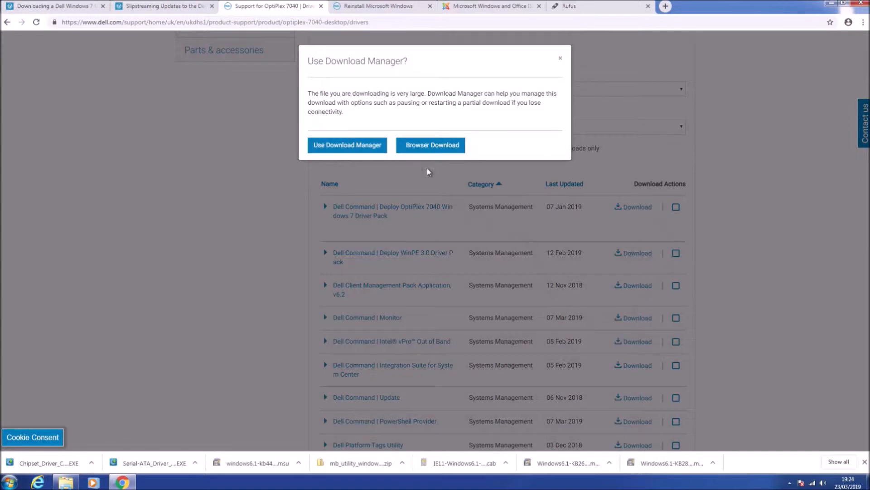
pyautogui.click(428, 145)
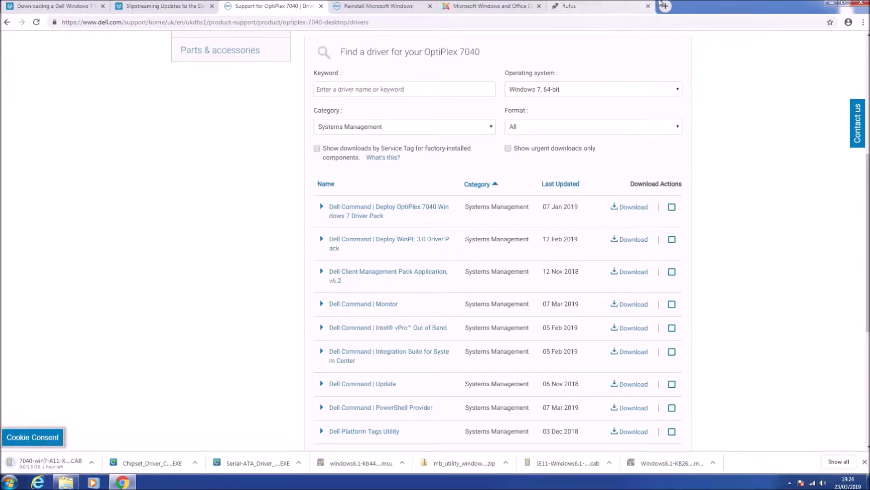
# Search Google for 7zip in a new tab and download the 64-bit x64 .exe installer of 7-Zip 19.00
pyautogui.click(673, 5)
pyautogui.write('7')
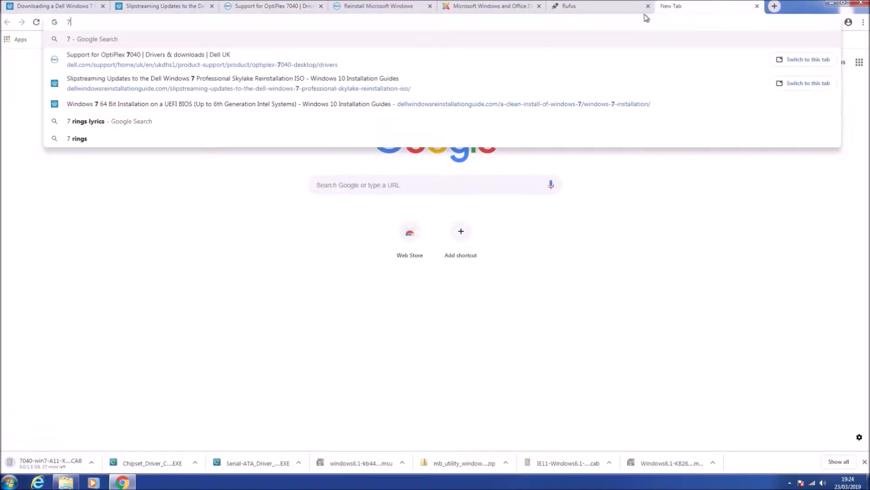
pyautogui.press('BackSpace')
pyautogui.write('7zip')
pyautogui.press('Return')
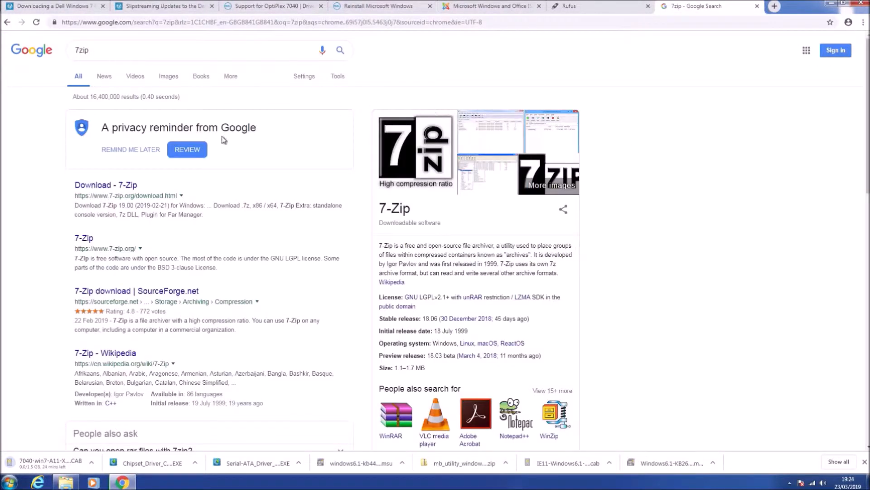
pyautogui.click(134, 187)
pyautogui.click(108, 107)
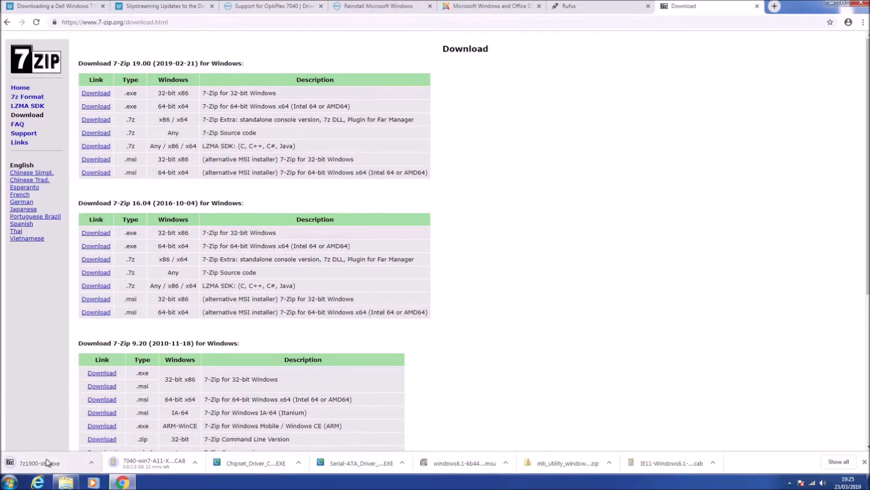
# Install 7-Zip 19.00 (x64) to its default destination folder and close the installer
pyautogui.click(47, 462)
pyautogui.click(463, 252)
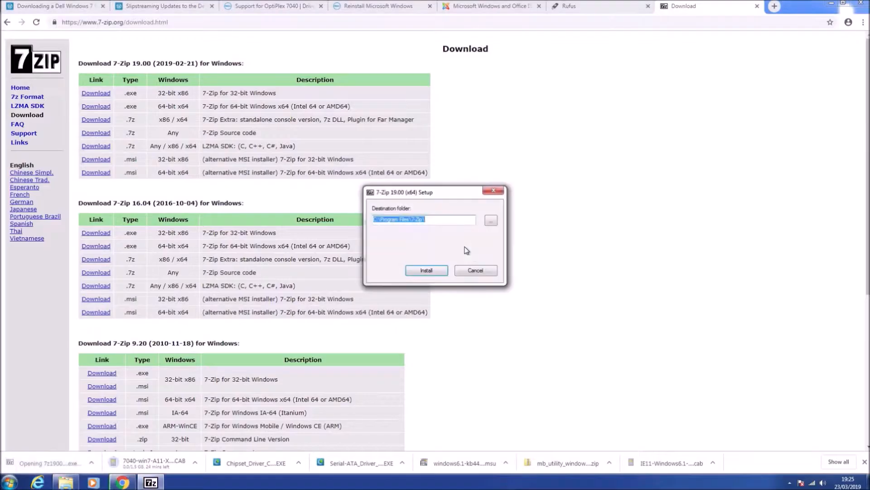
pyautogui.click(439, 271)
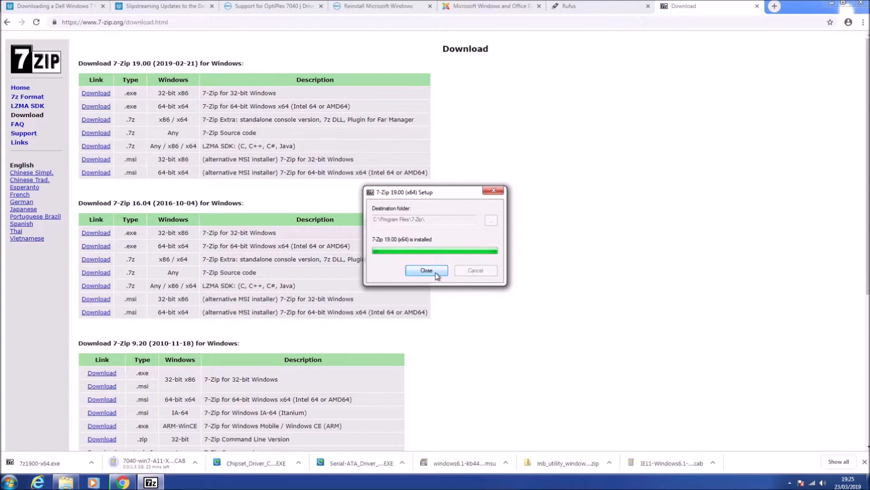
pyautogui.click(435, 272)
# Search Google for notepad++ in a new tab and download the 64-bit x64 installer of Notepad++ 7.6.4
pyautogui.click(774, 5)
pyautogui.write('notepad++')
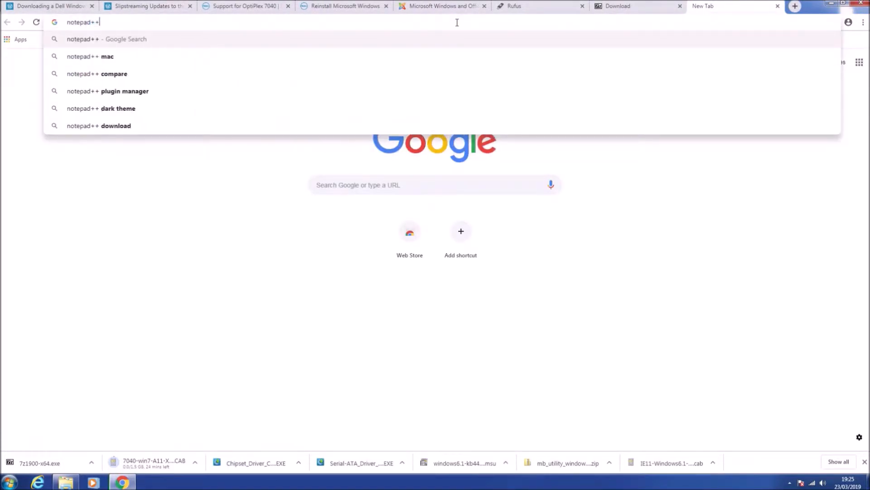
pyautogui.press('Return')
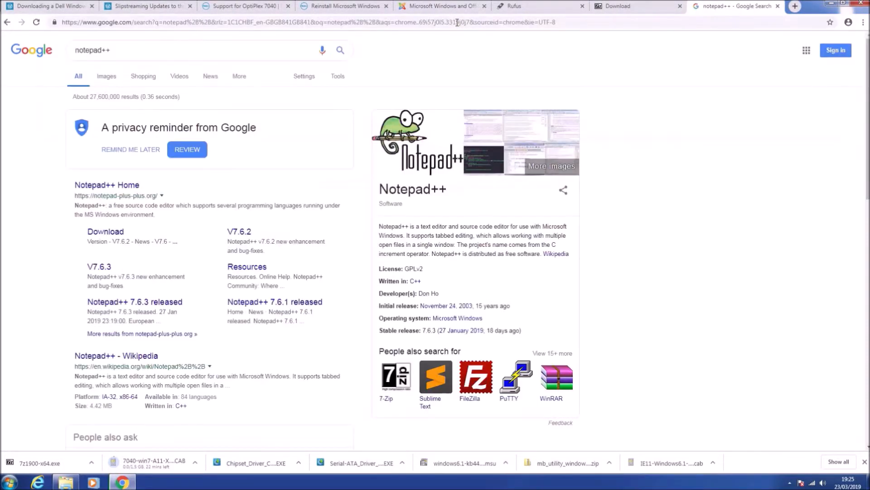
pyautogui.click(116, 234)
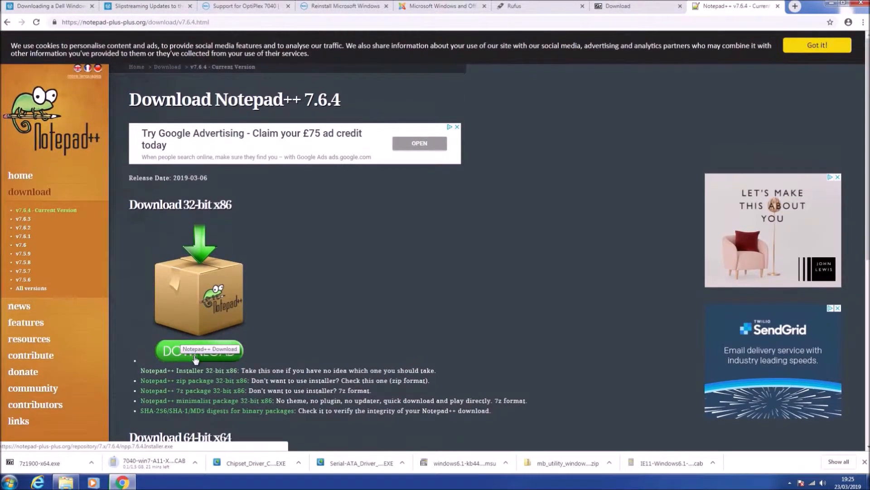
pyautogui.scroll(-5, 195, 359)
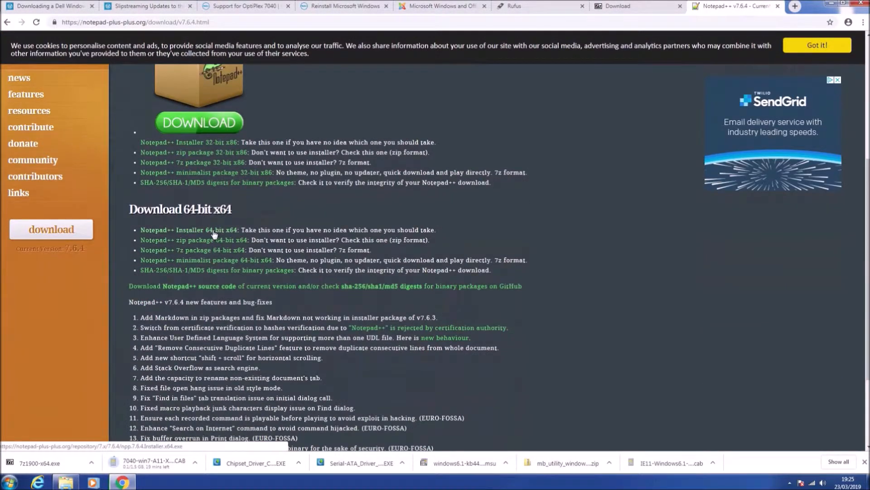
pyautogui.click(214, 232)
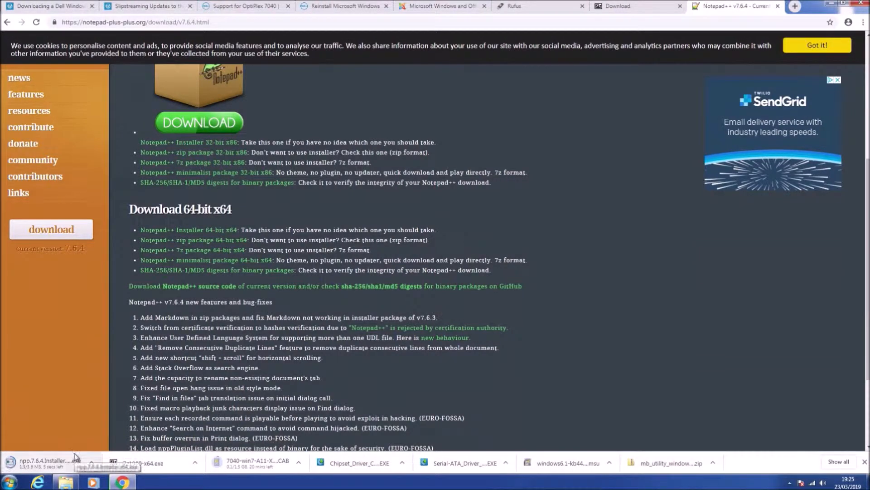
# Run the downloaded npp.7.6.4.Installer.x64 and install Notepad++ v7.6.4 without optional components, launching it on completion
pyautogui.click(91, 463)
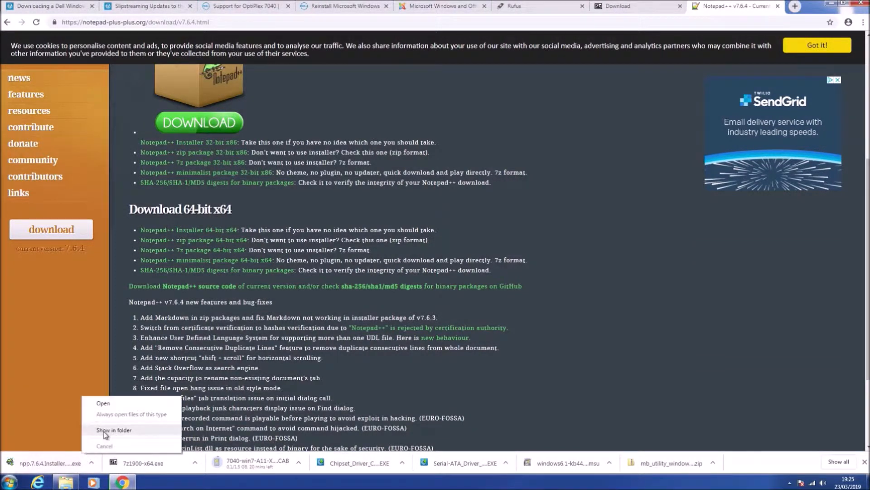
pyautogui.click(104, 436)
pyautogui.doubleClick(194, 95)
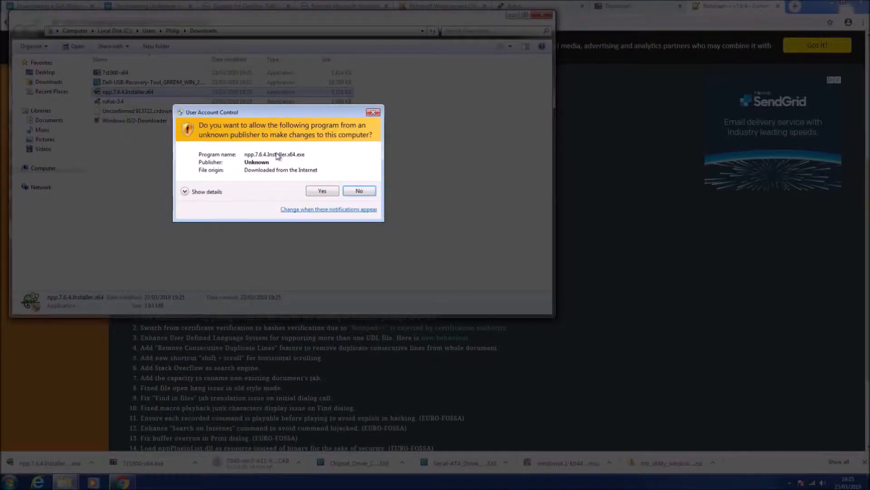
pyautogui.click(318, 192)
pyautogui.click(438, 258)
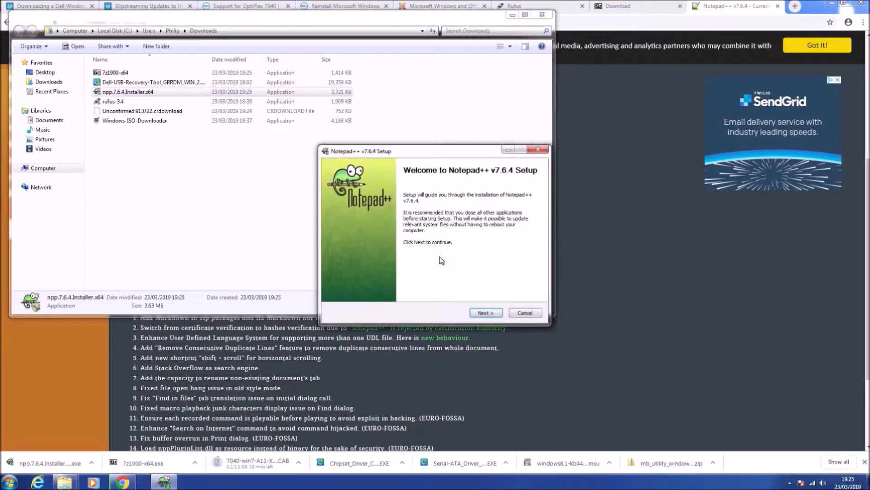
pyautogui.click(498, 313)
pyautogui.click(498, 313)
pyautogui.click(499, 313)
pyautogui.click(499, 313)
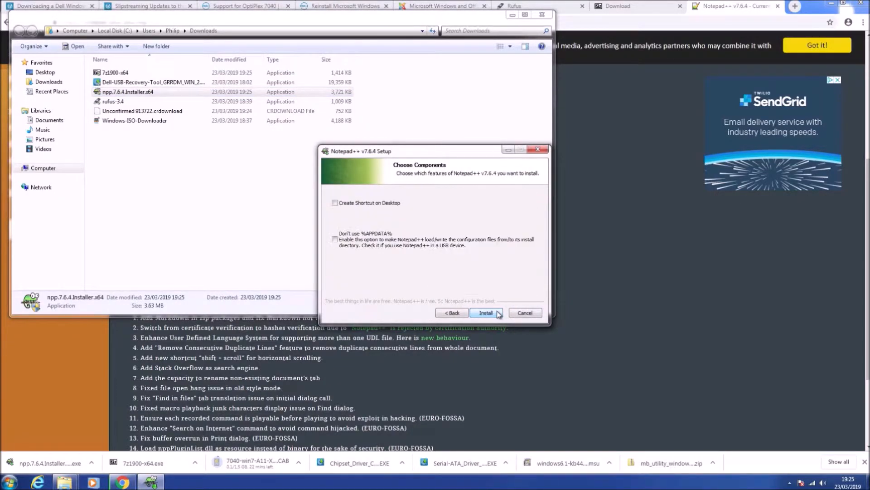
pyautogui.click(499, 313)
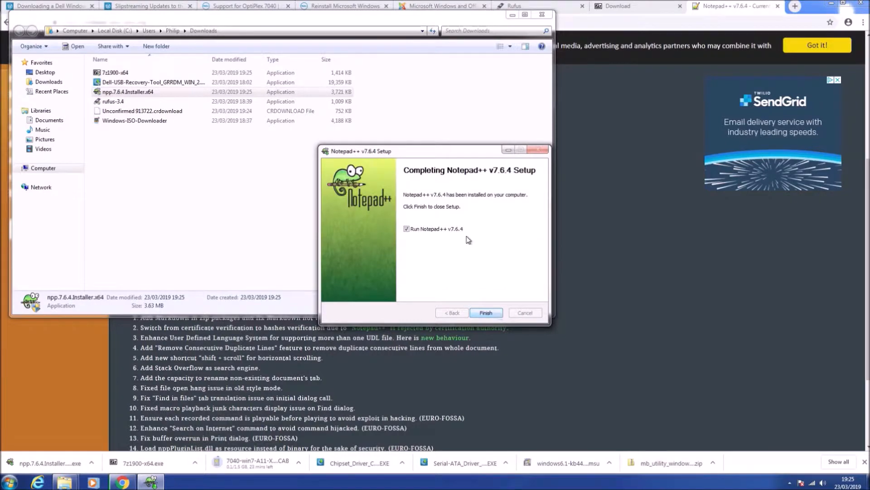
pyautogui.click(486, 313)
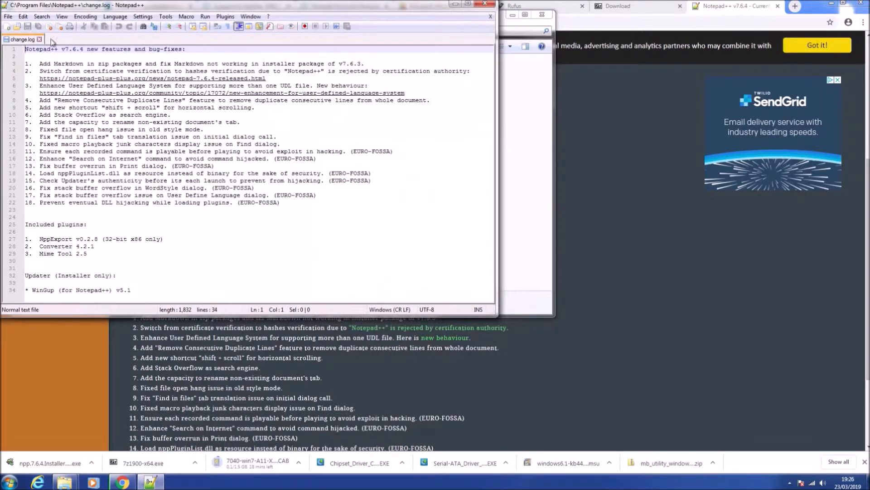
# Close the change.log document in Notepad++ and the Downloads folder window, and minimise the browser
pyautogui.click(40, 39)
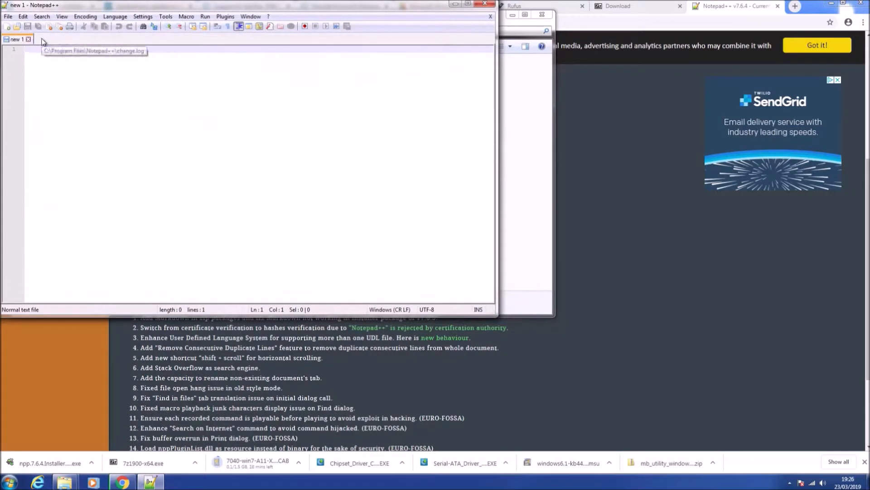
pyautogui.click(535, 30)
pyautogui.click(542, 14)
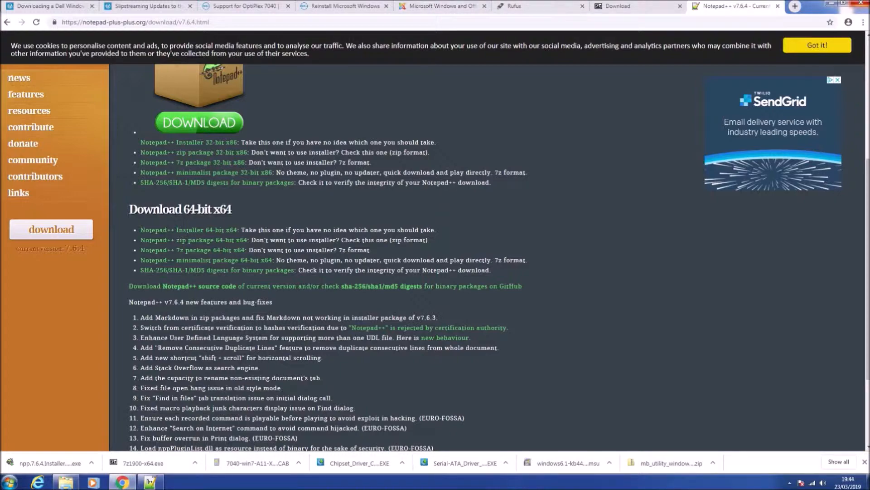
pyautogui.click(837, 5)
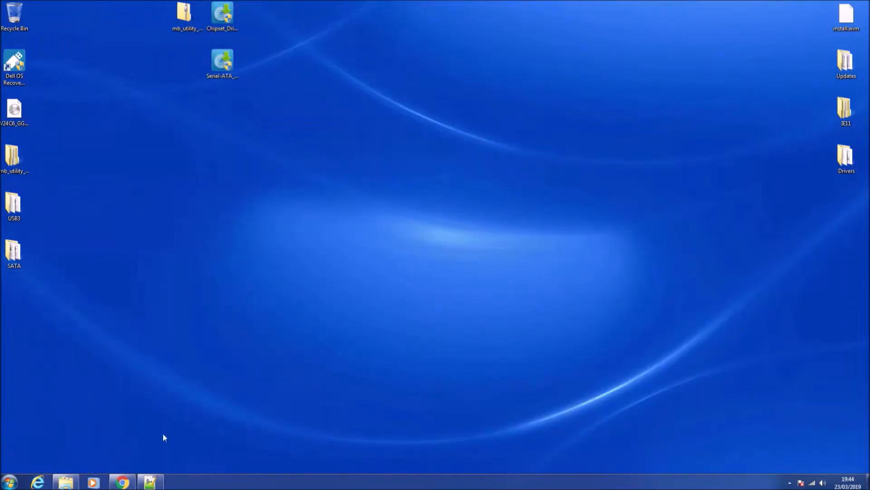
# Extract the 7040-win7-A11-XTP89 cabinet file in Downloads with 7-Zip into a folder of the same name
pyautogui.click(75, 481)
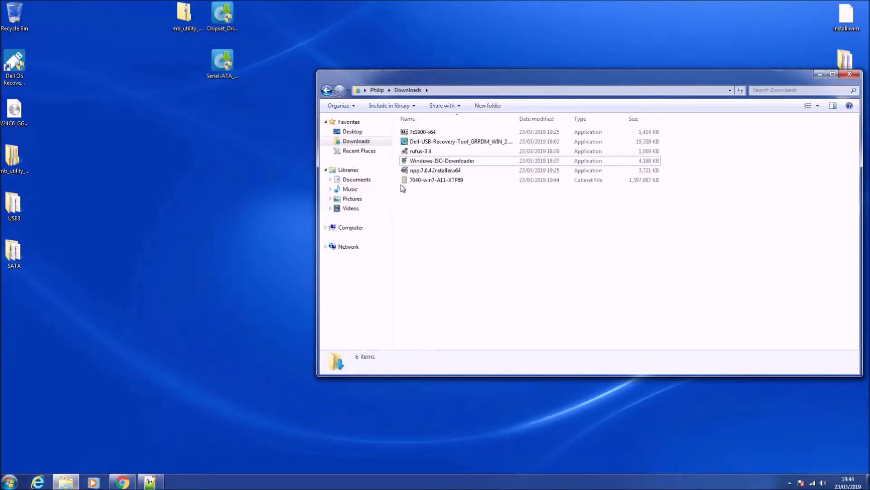
pyautogui.rightClick(410, 181)
pyautogui.moveTo(473, 212)
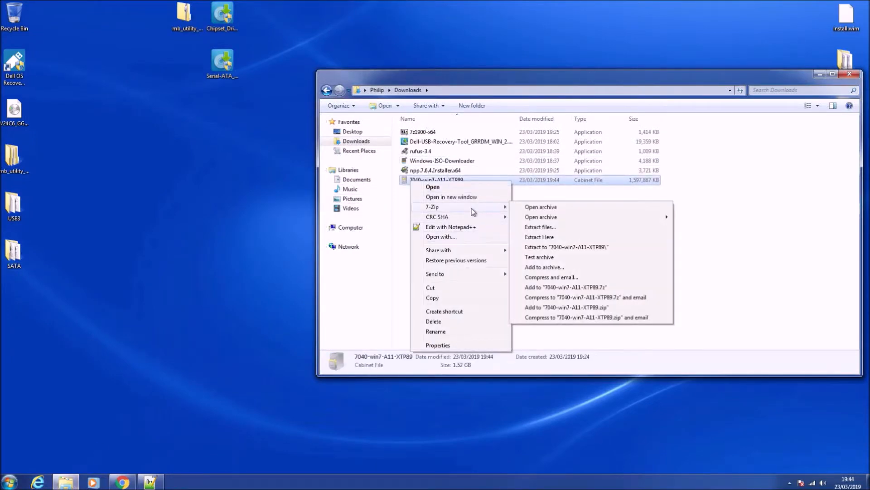
pyautogui.click(553, 248)
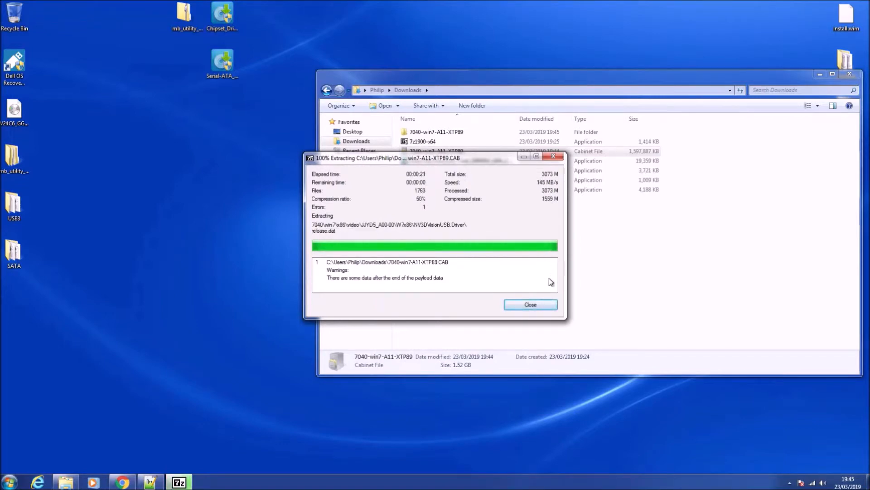
pyautogui.click(530, 304)
# Open the extracted driver pack's 7040 > win7 folder and rename its x64 folder to Drivers
pyautogui.doubleClick(465, 133)
pyautogui.doubleClick(466, 132)
pyautogui.doubleClick(465, 133)
pyautogui.rightClick(433, 138)
pyautogui.rightClick(415, 132)
pyautogui.click(461, 284)
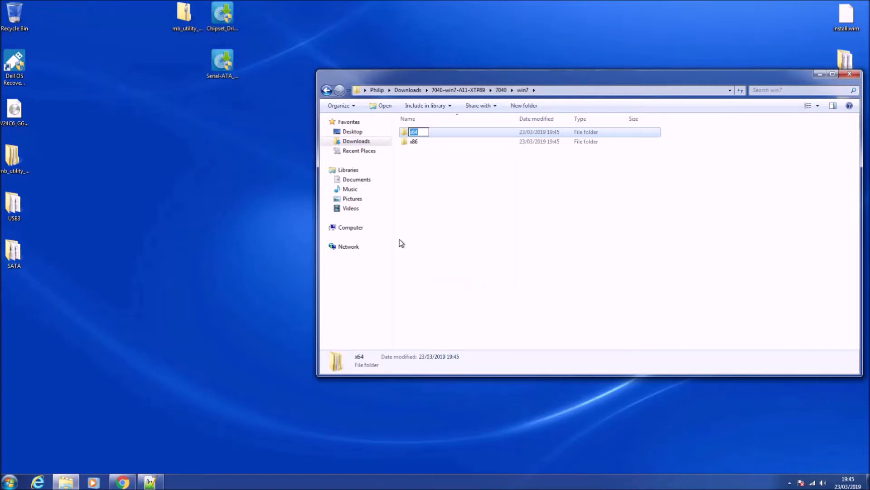
pyautogui.write('Drivers')
pyautogui.press('Return')
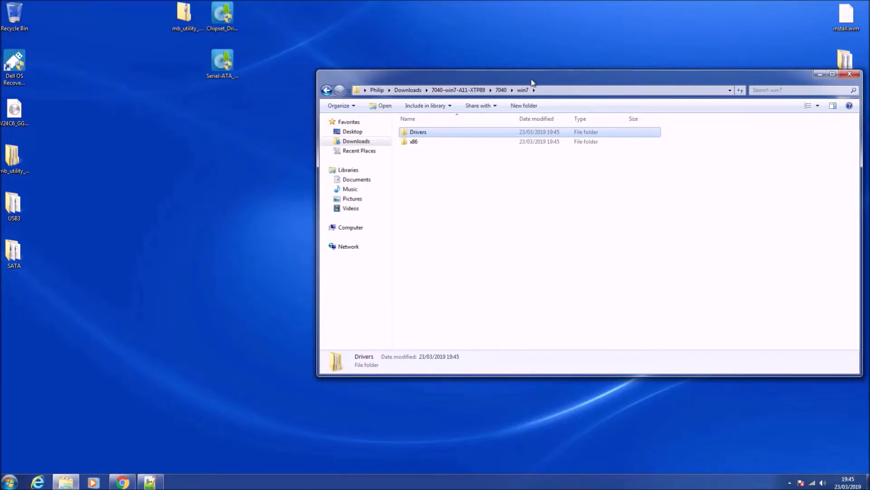
# Rename the desktop's existing Drivers folder to Drivers2 and place it below the SATA folder
pyautogui.moveTo(533, 83); pyautogui.dragTo(485, 133)
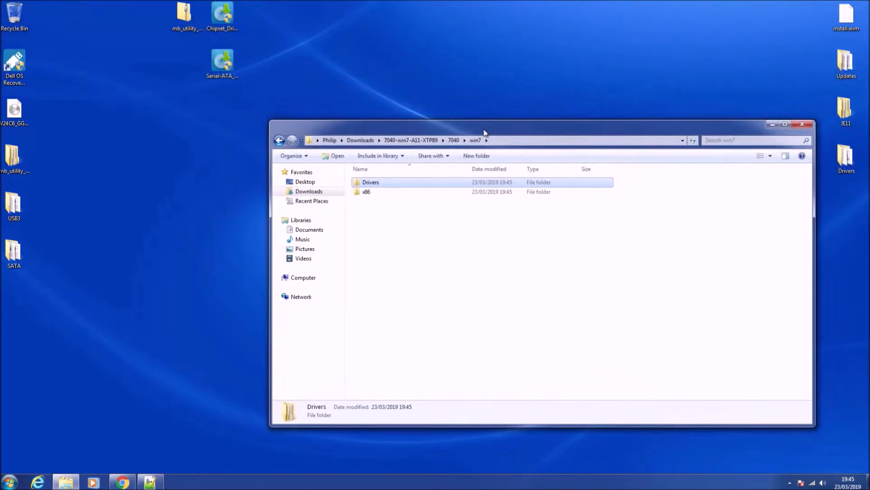
pyautogui.rightClick(842, 164)
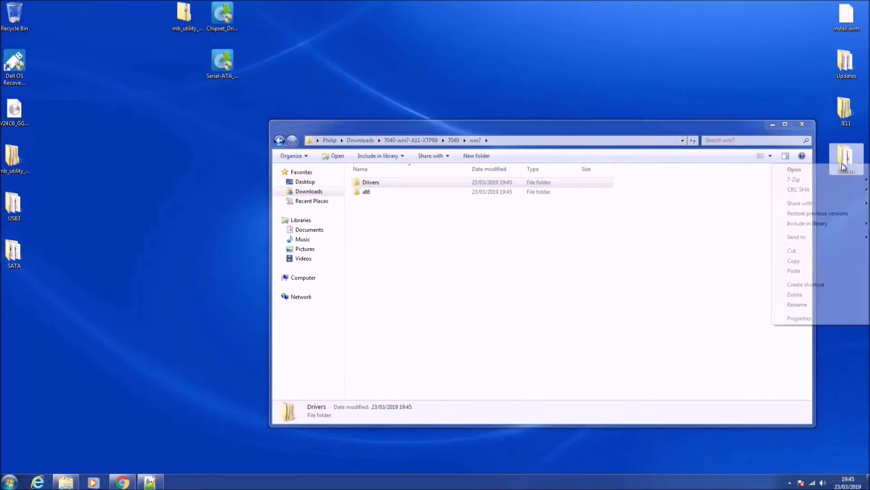
pyautogui.click(831, 308)
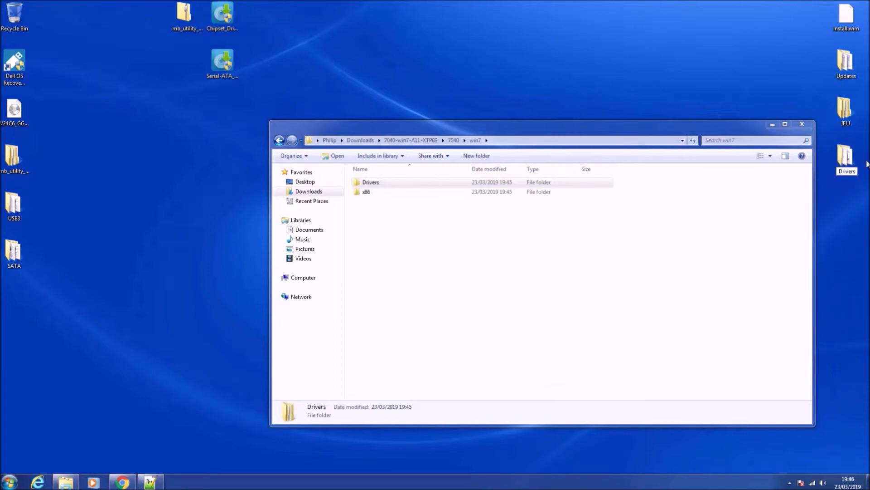
pyautogui.write('2')
pyautogui.press('Return')
pyautogui.press('Return')
pyautogui.moveTo(720, 135); pyautogui.dragTo(15, 299)
# Examine the USB 3.0 driver files in the renamed Drivers folder under chipset > 4H5XG_A00-00 > Production > Windows7-x64
pyautogui.click(859, 3)
pyautogui.doubleClick(415, 185)
pyautogui.moveTo(415, 128); pyautogui.dragTo(869, 98)
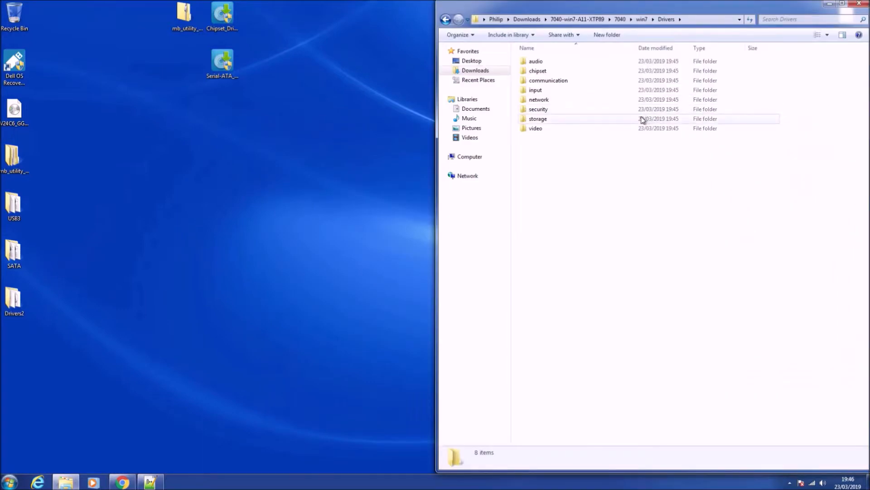
pyautogui.doubleClick(583, 71)
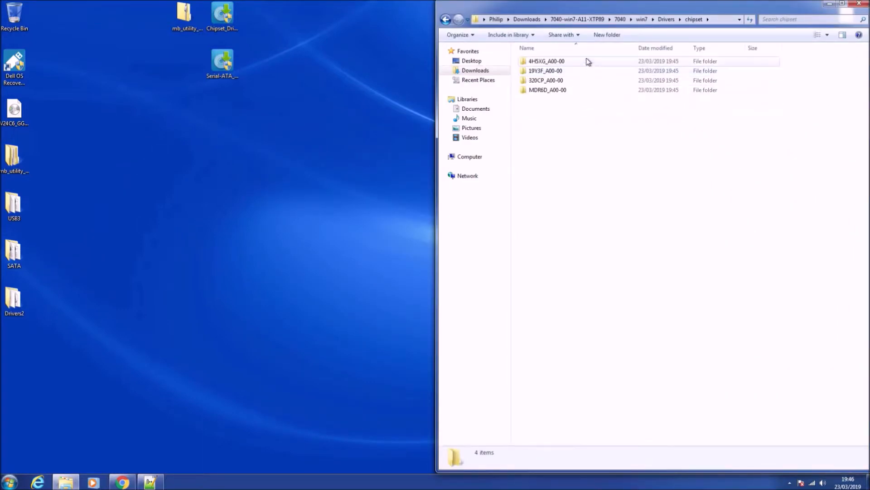
pyautogui.doubleClick(594, 62)
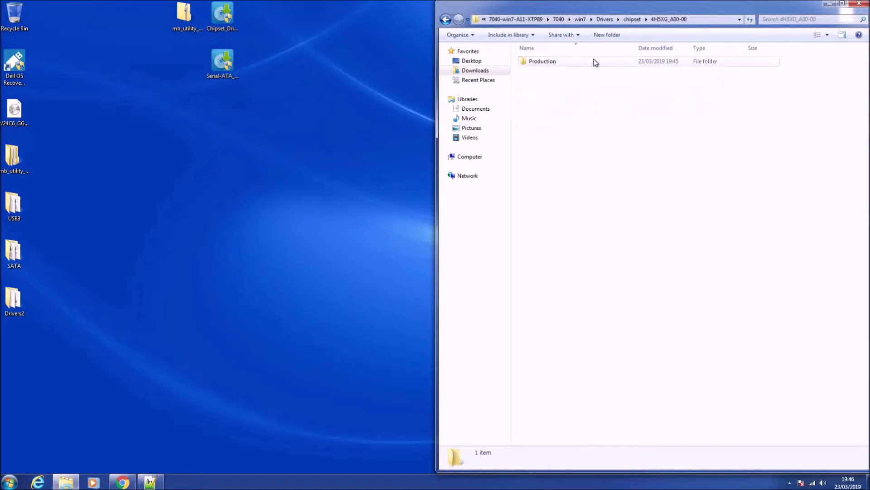
pyautogui.doubleClick(540, 61)
pyautogui.doubleClick(537, 60)
pyautogui.doubleClick(538, 60)
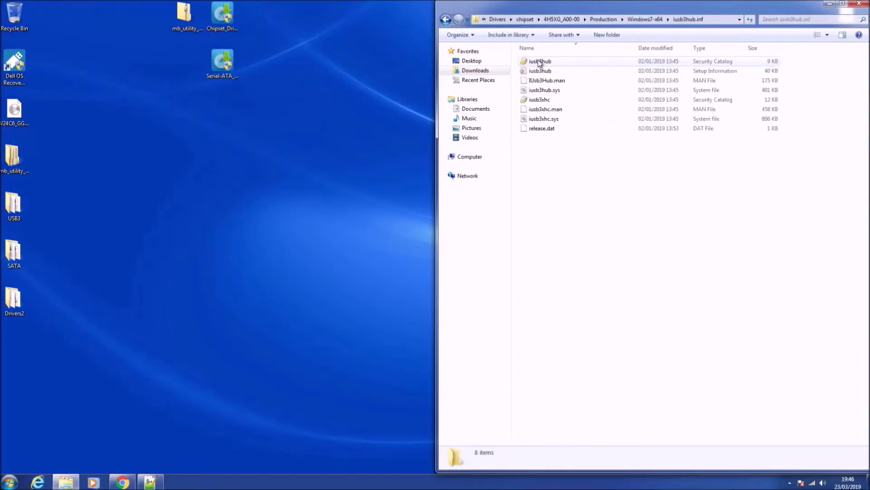
pyautogui.click(449, 19)
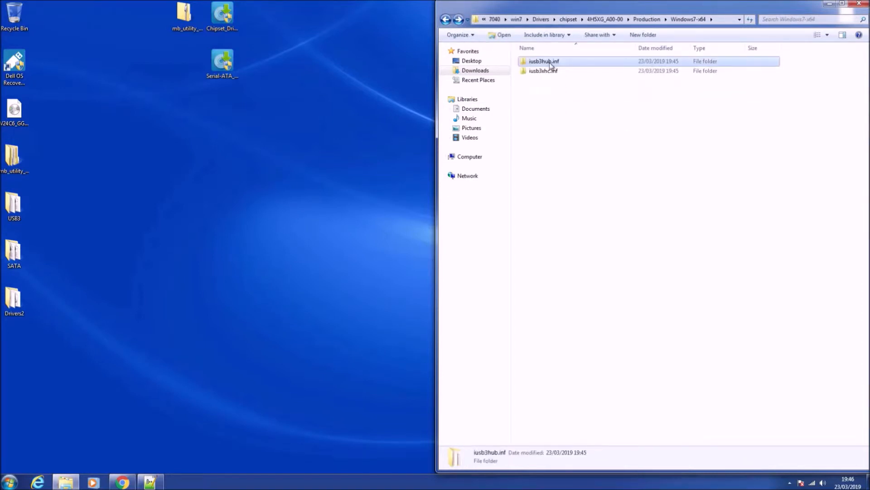
pyautogui.click(555, 71)
pyautogui.doubleClick(555, 70)
# Examine the Windows7-x64 driver folders, including heci.inf, inside the 19Y3F_A00-00 chipset folder
pyautogui.click(448, 19)
pyautogui.click(448, 19)
pyautogui.click(448, 19)
pyautogui.click(448, 19)
pyautogui.click(556, 71)
pyautogui.doubleClick(556, 70)
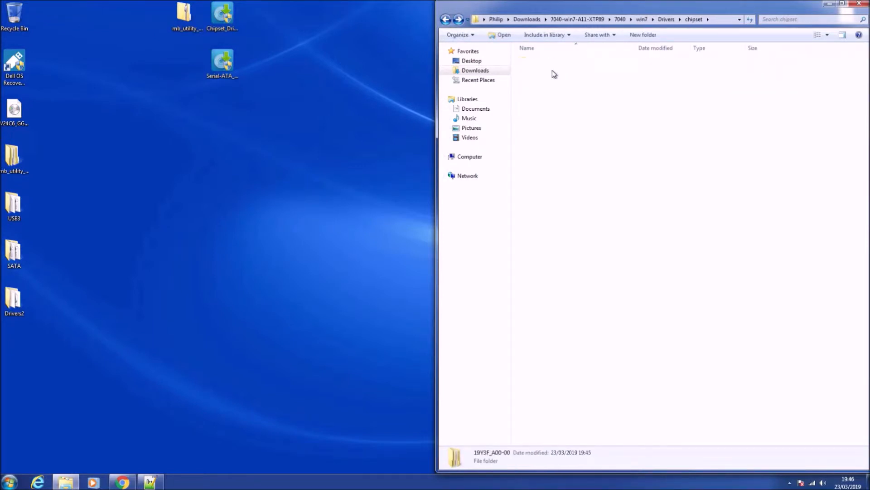
pyautogui.doubleClick(556, 64)
pyautogui.doubleClick(554, 62)
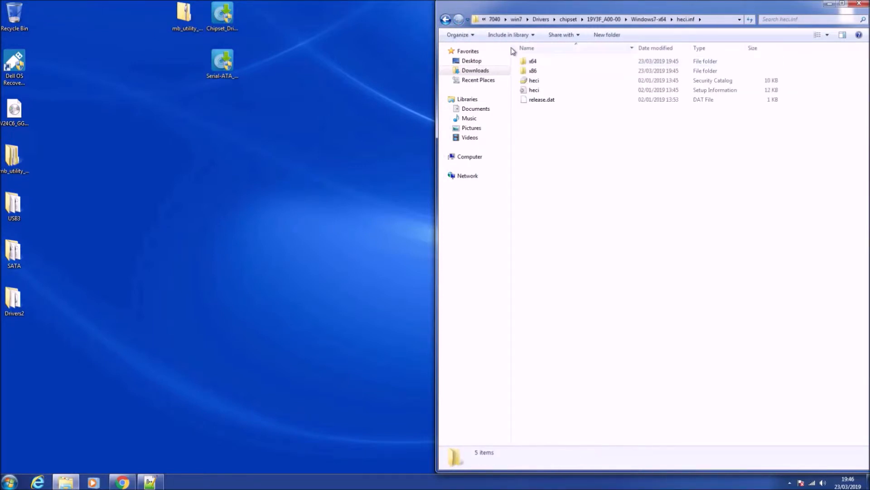
pyautogui.doubleClick(539, 62)
pyautogui.click(448, 19)
pyautogui.click(448, 19)
pyautogui.doubleClick(551, 70)
pyautogui.click(549, 70)
# Examine the Windows7-x64 driver folders inside the 320CP_A00-00 chipset folder
pyautogui.click(445, 19)
pyautogui.click(445, 19)
pyautogui.click(445, 20)
pyautogui.doubleClick(559, 82)
pyautogui.click(558, 62)
pyautogui.doubleClick(558, 63)
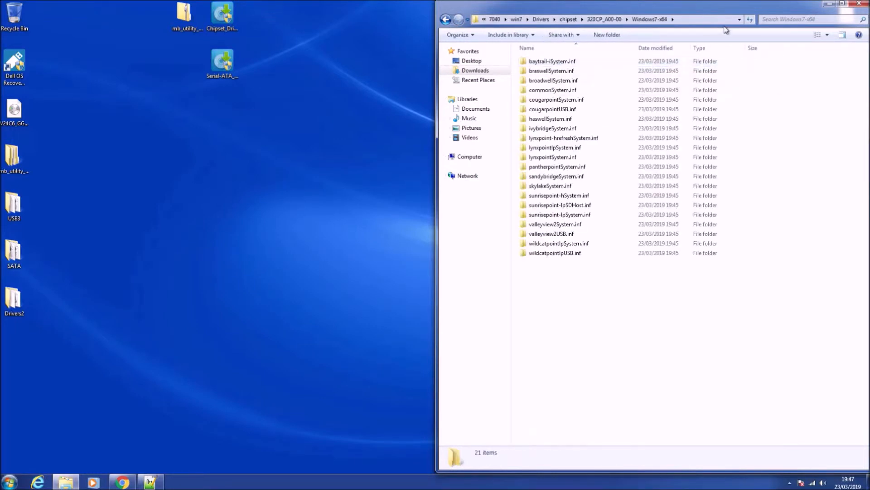
# Return to the win7 folder and move its Drivers folder to the desktop below IE11
pyautogui.click(526, 20)
pyautogui.click(517, 20)
pyautogui.press('super+Left')
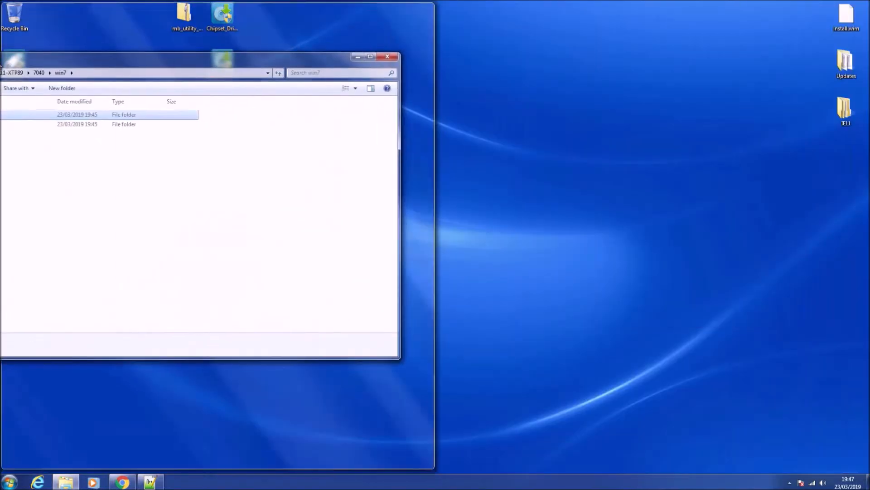
pyautogui.moveTo(113, 62); pyautogui.dragTo(831, 194)
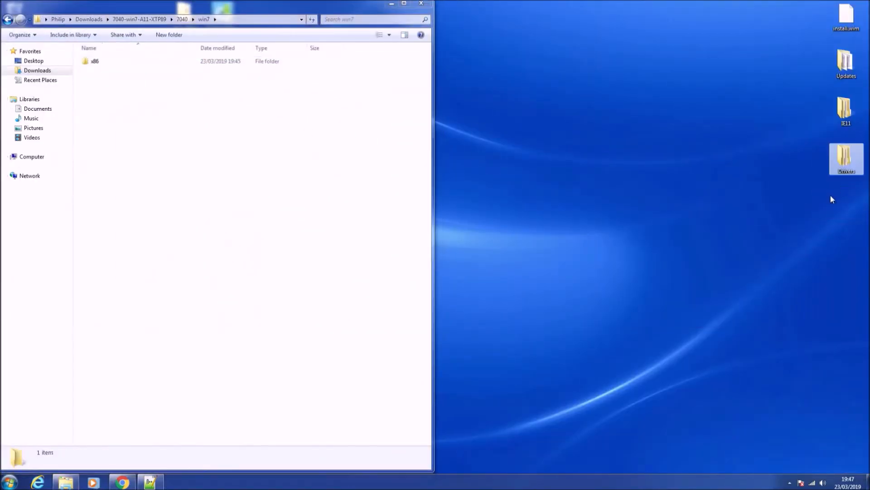
# Delete the existing Drivers folder from the root of Local Disk (C:)
pyautogui.click(47, 158)
pyautogui.doubleClick(138, 72)
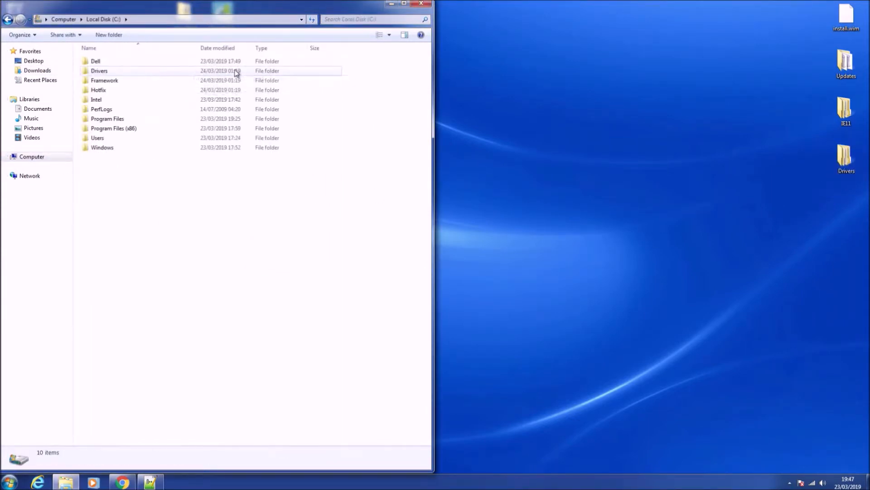
pyautogui.rightClick(235, 71)
pyautogui.click(285, 213)
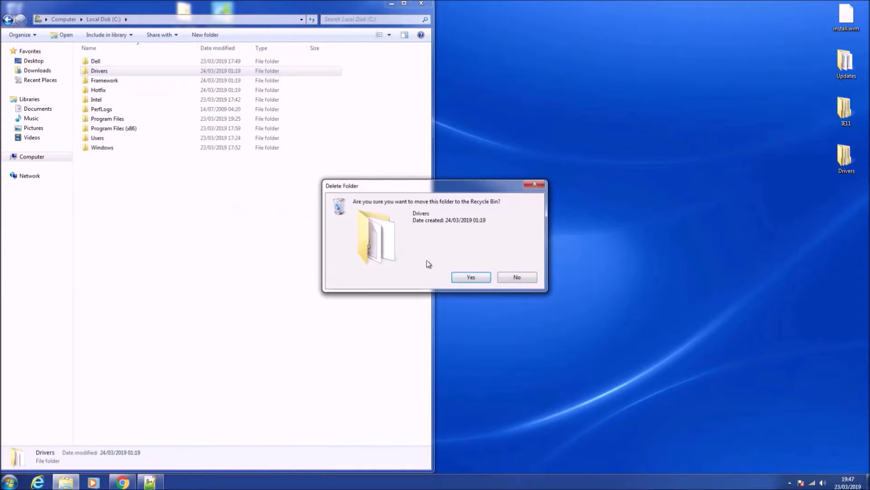
pyautogui.click(465, 285)
# Move install.wim and the Updates, IE11 and Drivers folders from the desktop to Local Disk (C:), granting administrator permission
pyautogui.moveTo(565, 298); pyautogui.dragTo(298, 190)
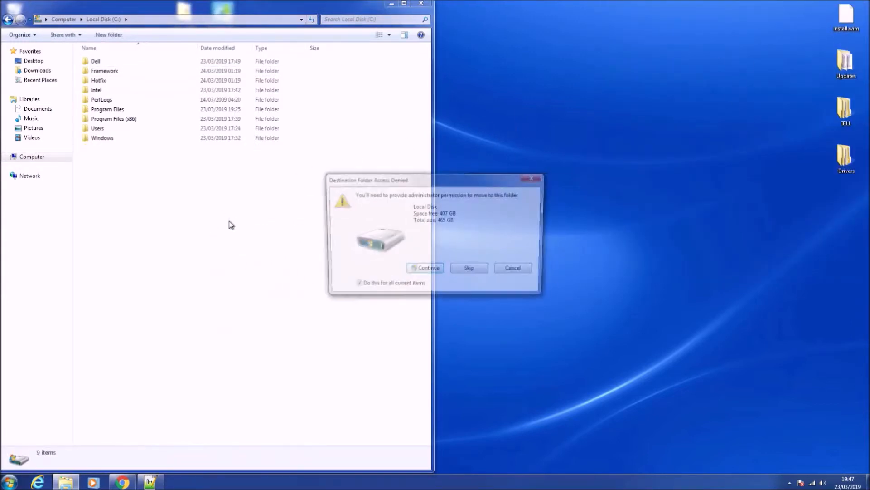
pyautogui.click(424, 270)
pyautogui.click(361, 275)
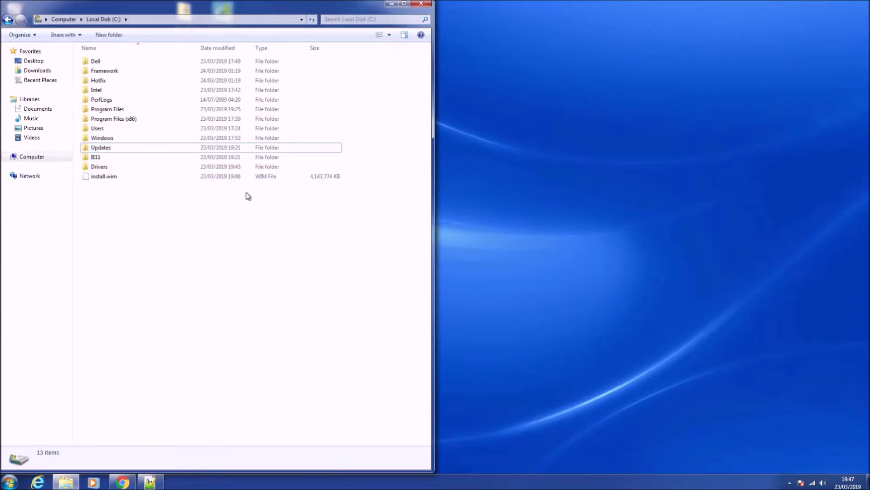
# Switch to Chrome and copy the complete 57-line slipstream script from the guide on slipstreaming updates
pyautogui.moveTo(121, 482)
pyautogui.click(166, 394)
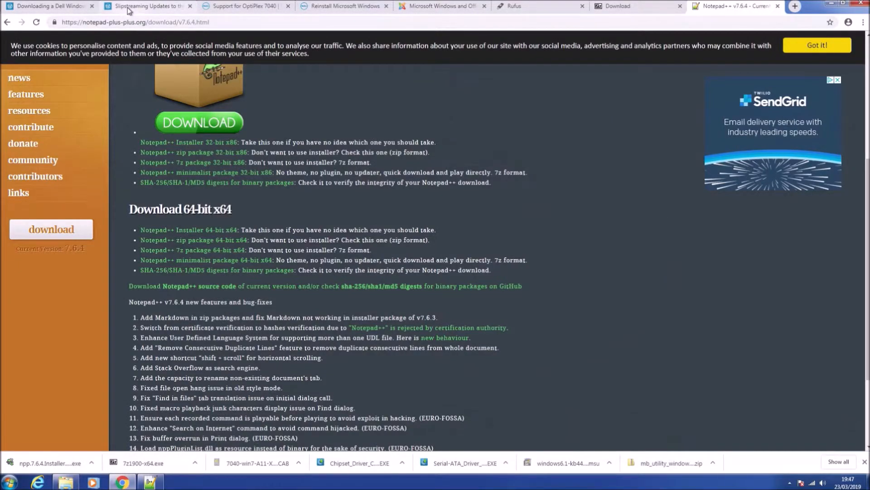
pyautogui.click(150, 6)
pyautogui.scroll(-5, 250, 181)
pyautogui.scroll(-20, 250, 181)
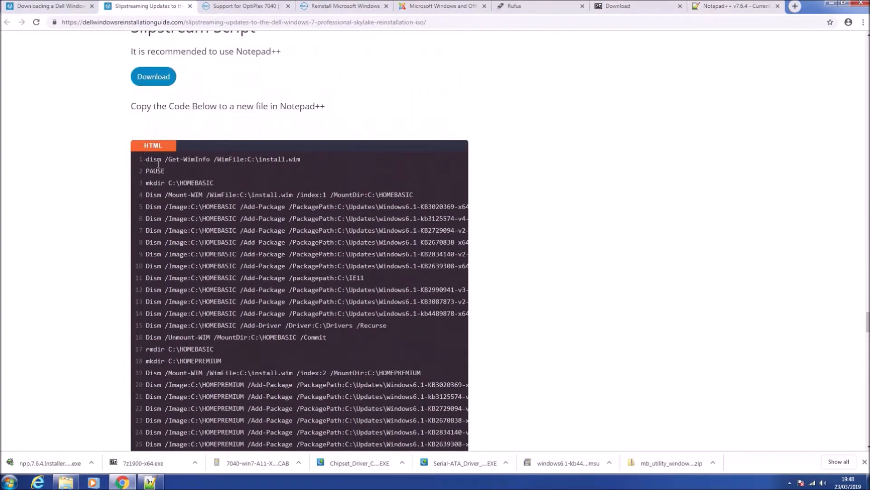
pyautogui.moveTo(146, 160); pyautogui.dragTo(307, 227)
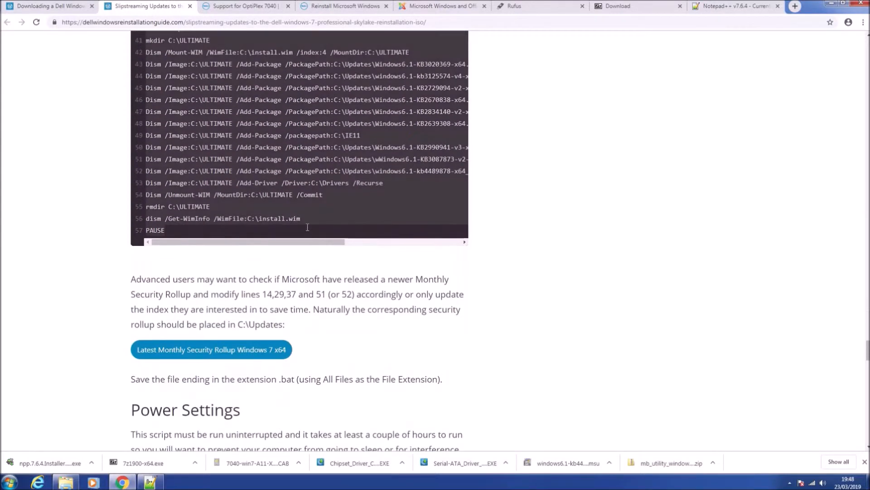
pyautogui.rightClick(260, 199)
pyautogui.click(277, 217)
pyautogui.click(832, 3)
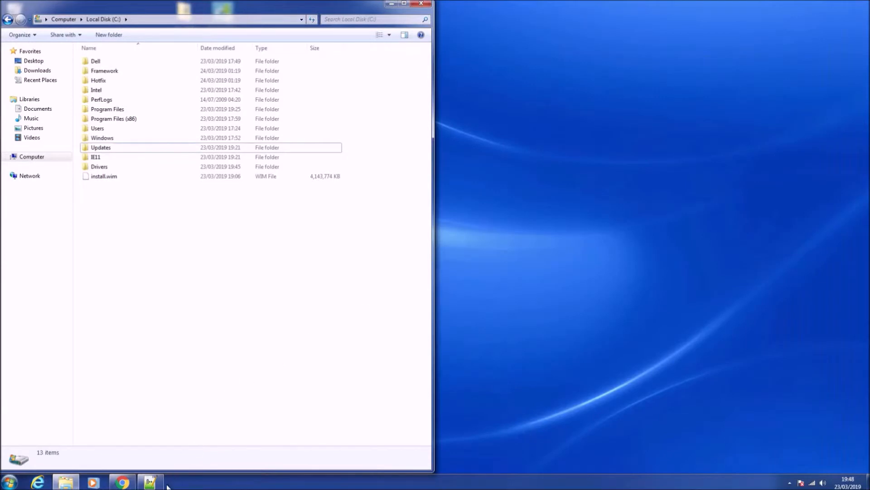
# Switch to Notepad++ and paste the copied slipstream script into the empty new file
pyautogui.click(151, 482)
pyautogui.click(468, 5)
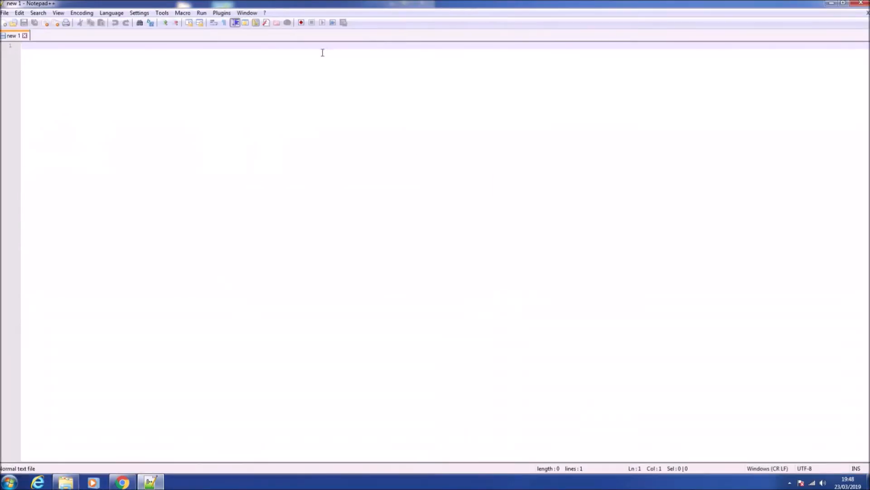
pyautogui.rightClick(238, 58)
pyautogui.click(167, 52)
pyautogui.rightClick(163, 50)
pyautogui.click(185, 76)
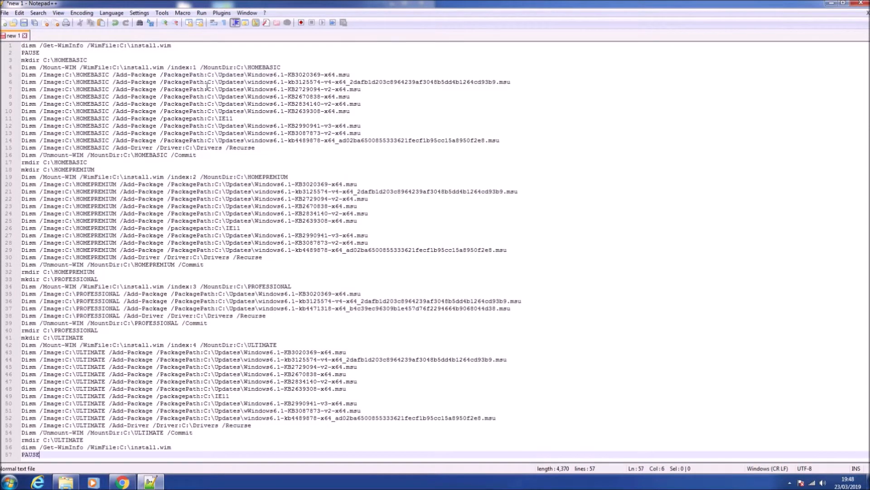
# Place the script beside the Local Disk (C:) window and compare its install.wim and Updates paths with the files there
pyautogui.moveTo(278, 5); pyautogui.dragTo(868, 27)
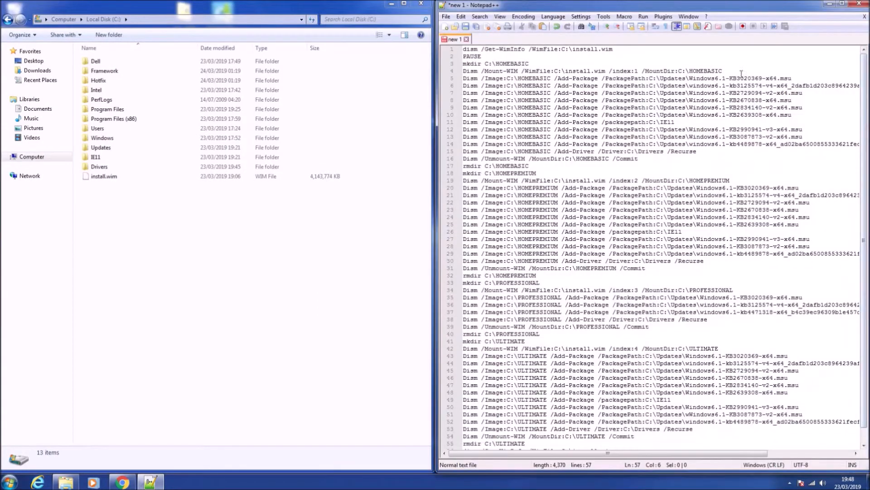
pyautogui.moveTo(591, 69); pyautogui.dragTo(565, 72)
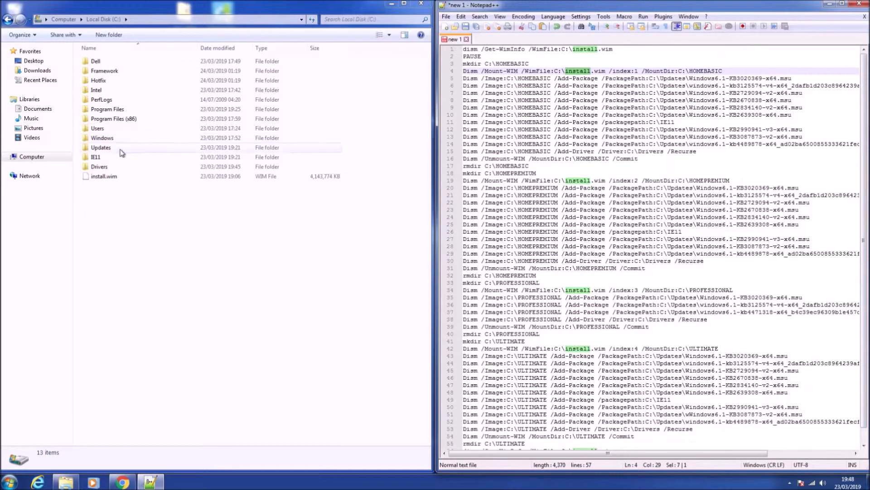
pyautogui.click(103, 176)
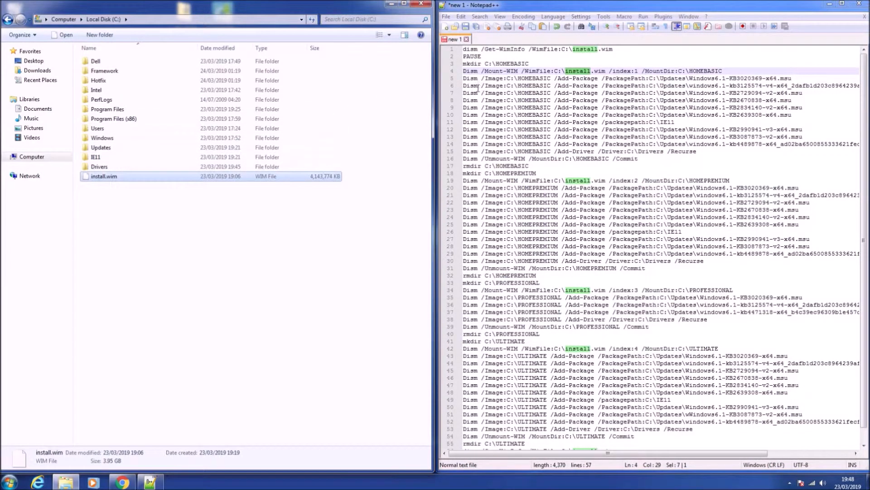
pyautogui.moveTo(686, 78); pyautogui.dragTo(661, 78)
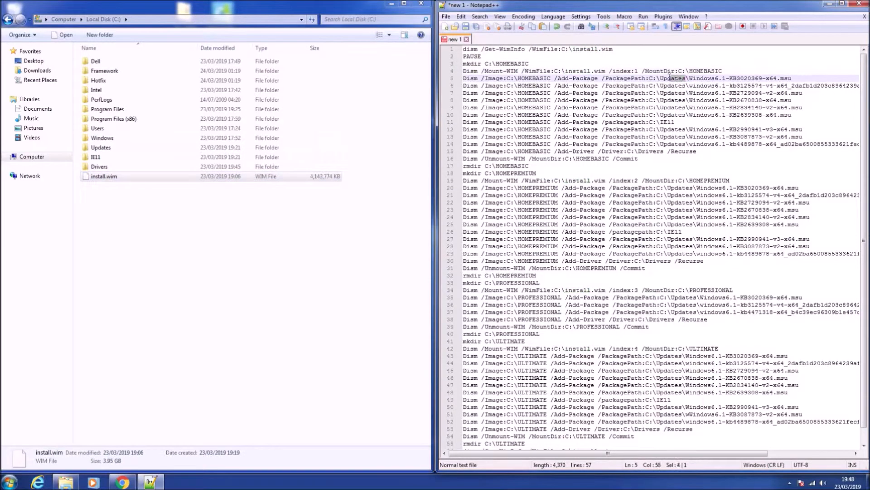
pyautogui.doubleClick(165, 149)
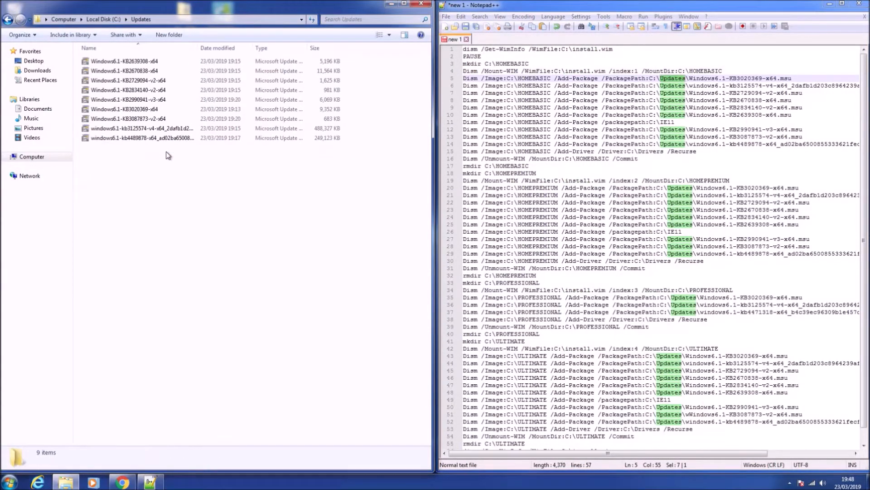
pyautogui.click(8, 22)
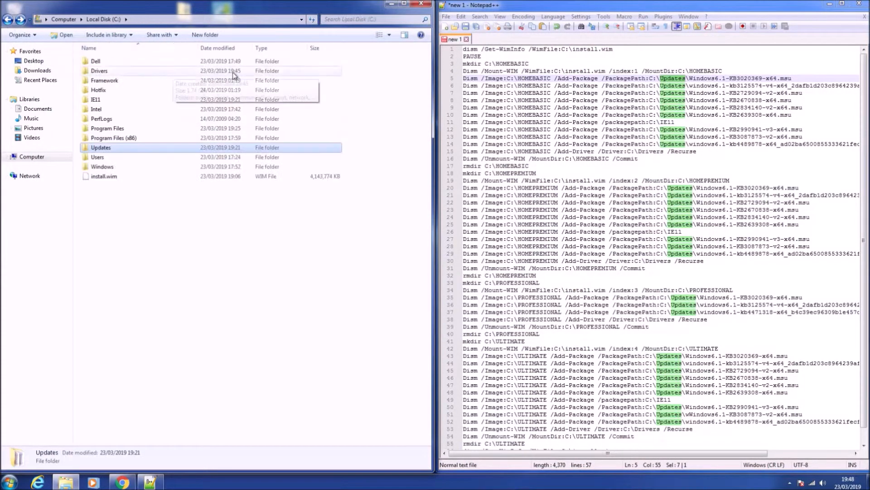
# Compare the script's IE11 and Drivers paths with the matching folders on Local Disk (C:)
pyautogui.click(668, 130)
pyautogui.doubleClick(669, 122)
pyautogui.click(192, 100)
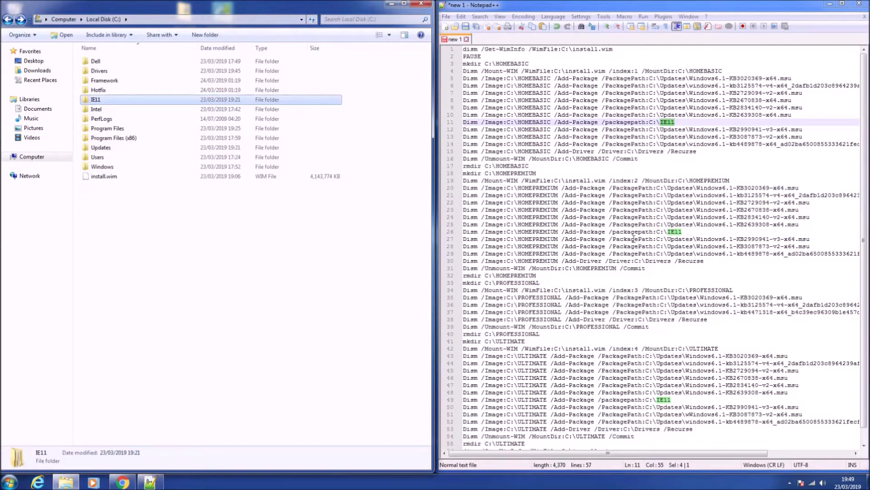
pyautogui.moveTo(671, 262); pyautogui.dragTo(645, 261)
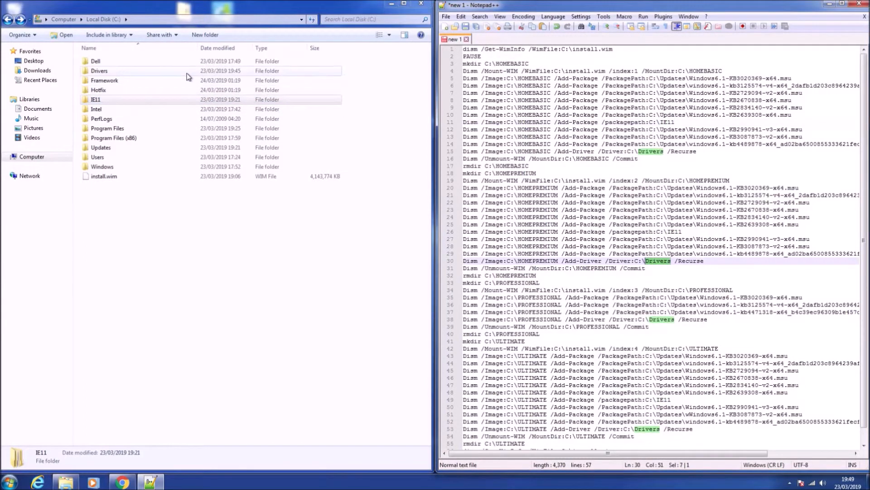
pyautogui.doubleClick(98, 71)
pyautogui.click(8, 20)
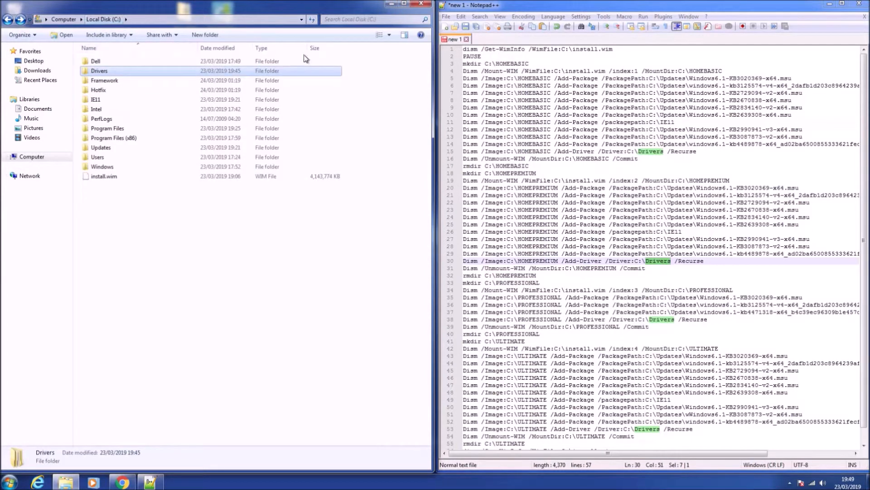
# Save the script to the desktop as slipstream.bat with the file type All types (*.*)
pyautogui.click(446, 17)
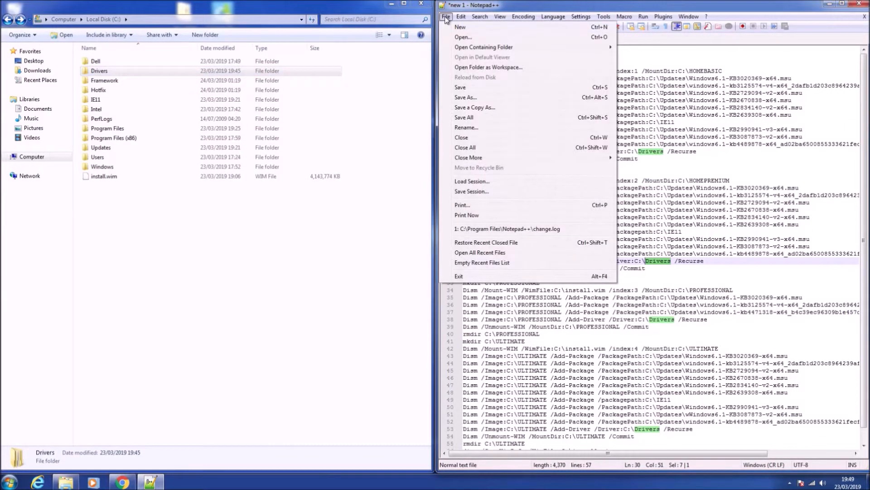
pyautogui.click(495, 97)
pyautogui.click(484, 85)
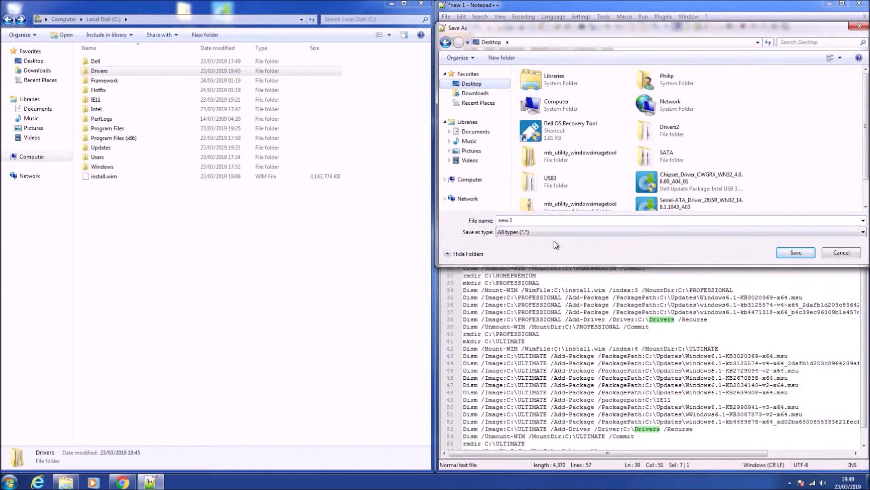
pyautogui.click(546, 232)
pyautogui.click(548, 240)
pyautogui.click(551, 221)
pyautogui.write('slipstream.bat')
pyautogui.press('Return')
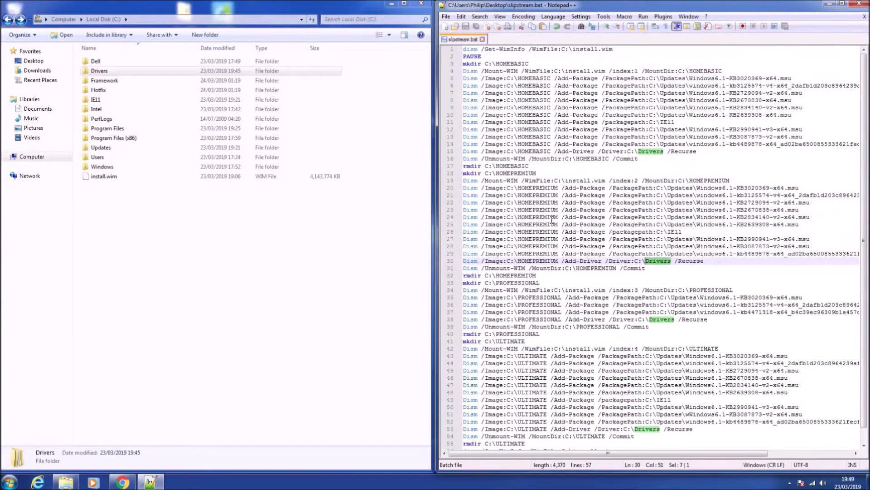
# Minimize the script editor and dock the Local Disk (C:) window on the opposite half, exposing the desktop's slipstream file
pyautogui.click(828, 4)
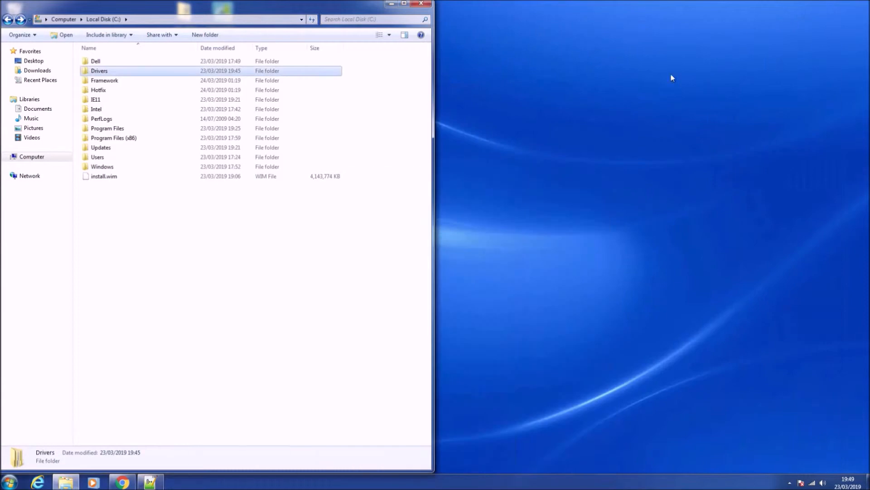
pyautogui.press('super+Right')
pyautogui.press('super+Right')
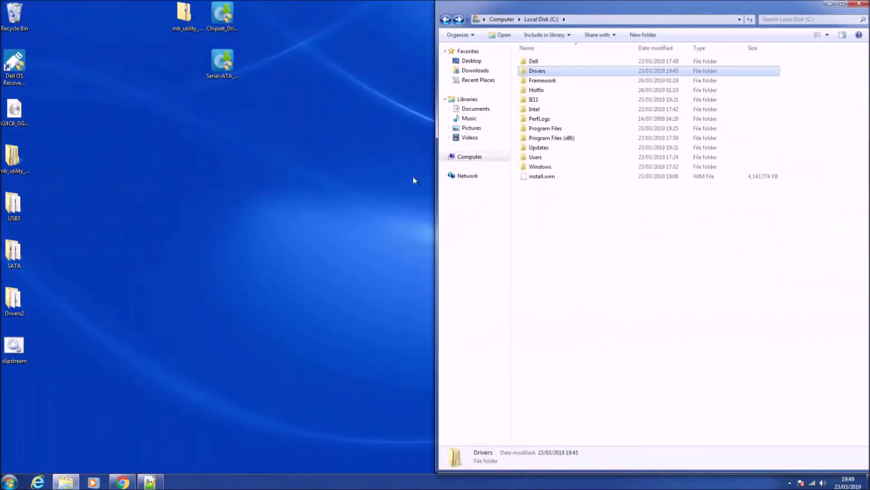
pyautogui.rightClick(14, 346)
pyautogui.click(133, 323)
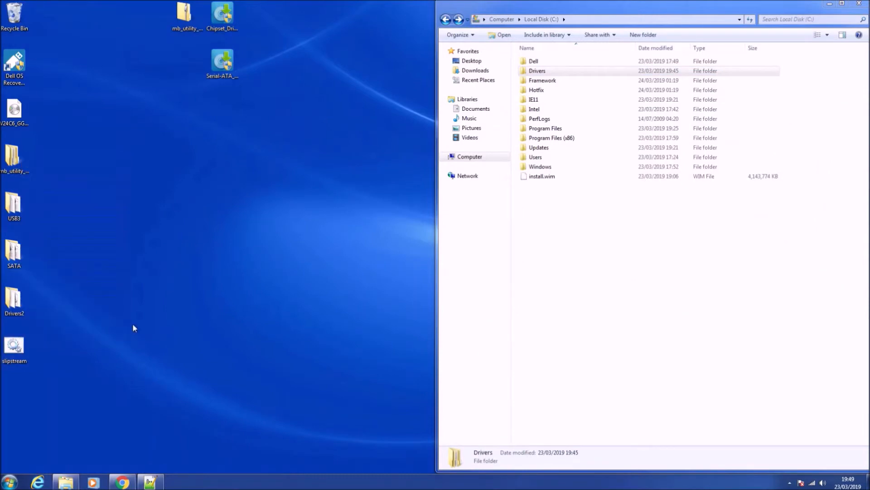
# In the Balanced power plan, set both turning off the display and computer sleep to Never, save, and close Control Panel
pyautogui.click(9, 481)
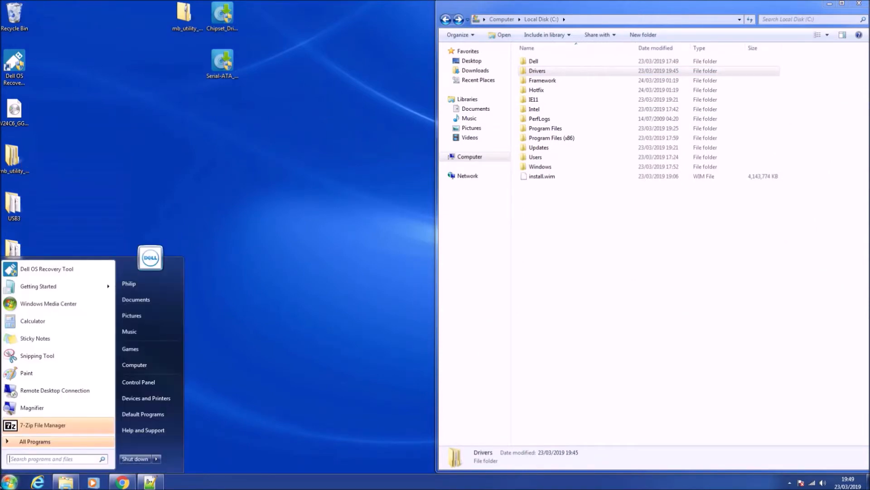
pyautogui.click(136, 382)
pyautogui.click(331, 154)
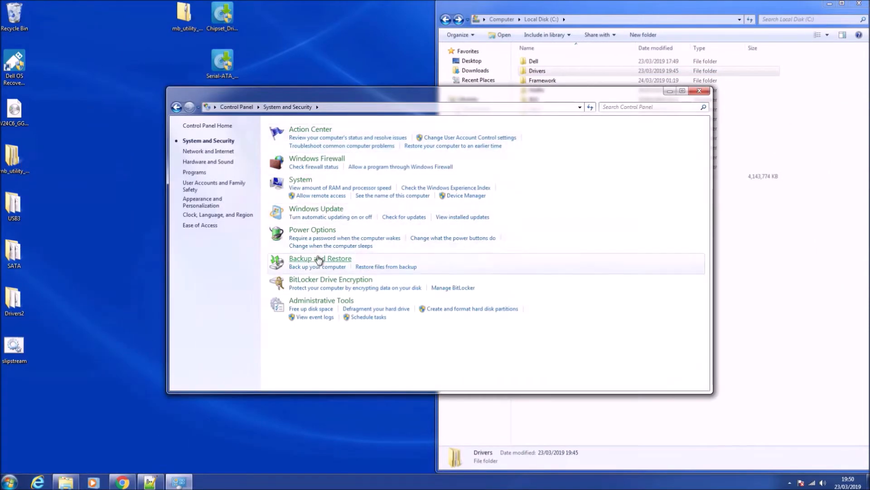
pyautogui.click(323, 230)
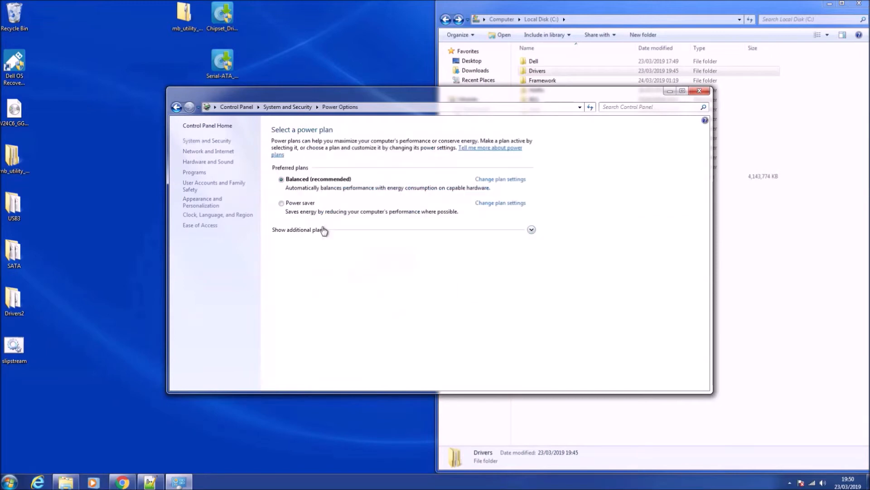
pyautogui.click(477, 180)
pyautogui.click(424, 162)
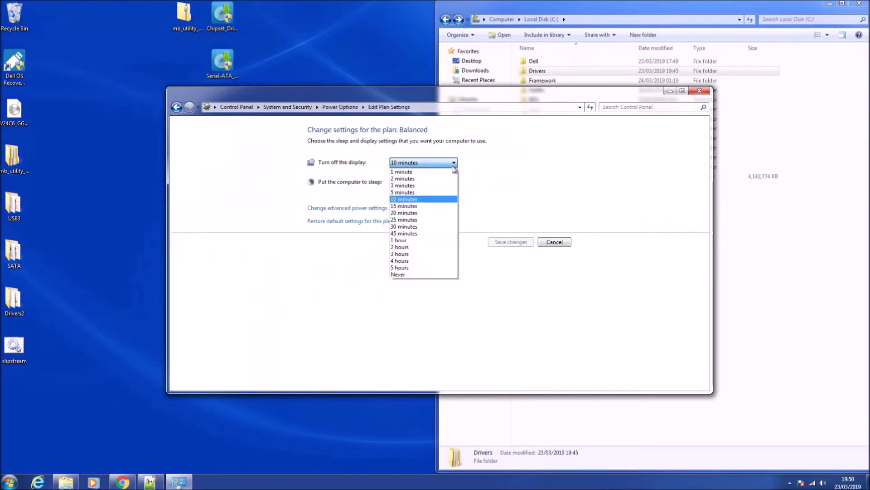
pyautogui.click(428, 275)
pyautogui.click(437, 185)
pyautogui.click(412, 294)
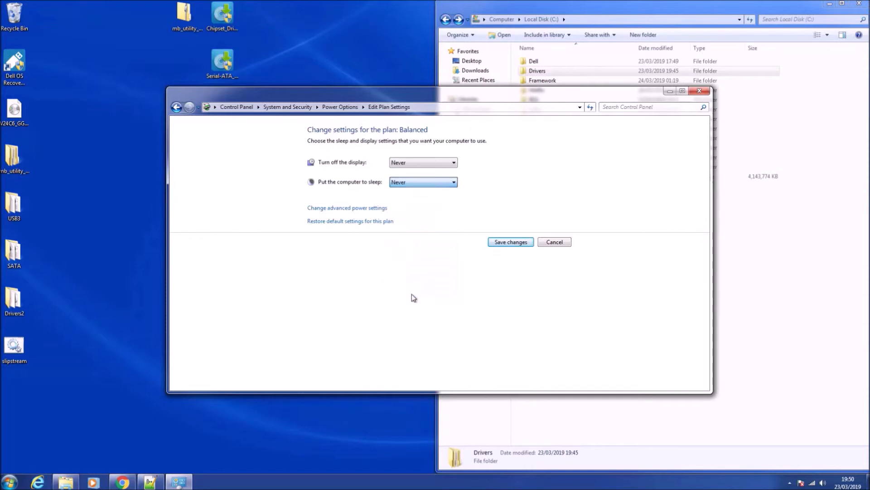
pyautogui.click(511, 241)
pyautogui.click(700, 91)
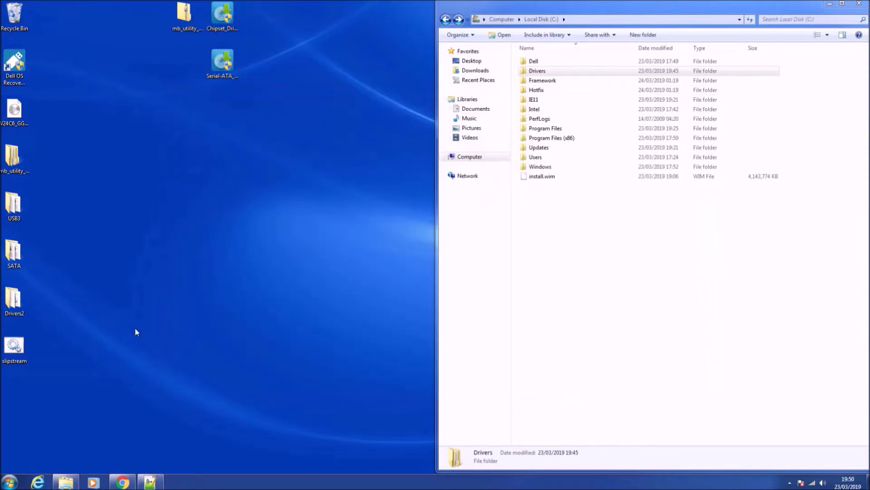
# Run the desktop slipstream batch file as administrator, dock its command window beside the C: window, and continue past the first pause
pyautogui.rightClick(23, 352)
pyautogui.click(68, 199)
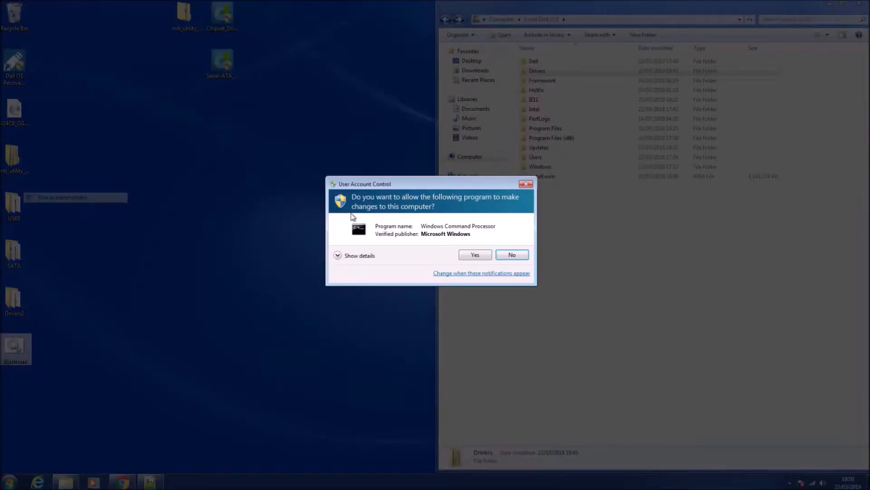
pyautogui.click(472, 255)
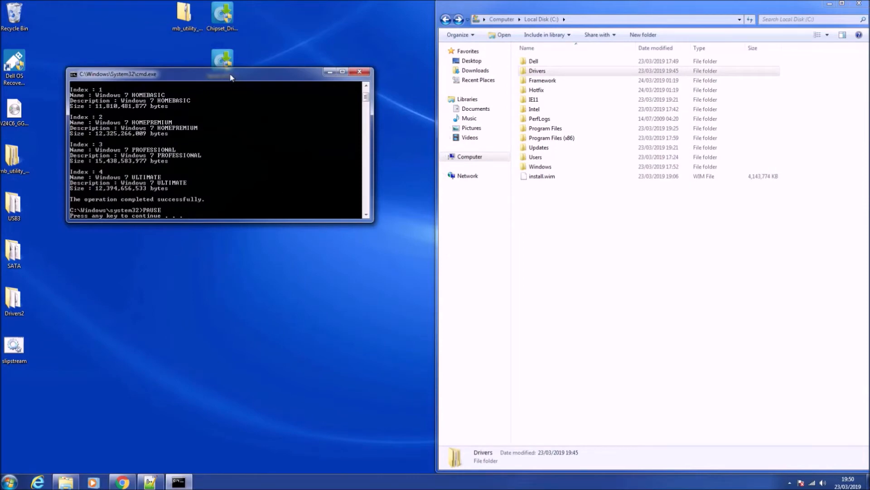
pyautogui.moveTo(231, 77); pyautogui.dragTo(1, 90)
pyautogui.press('Return')
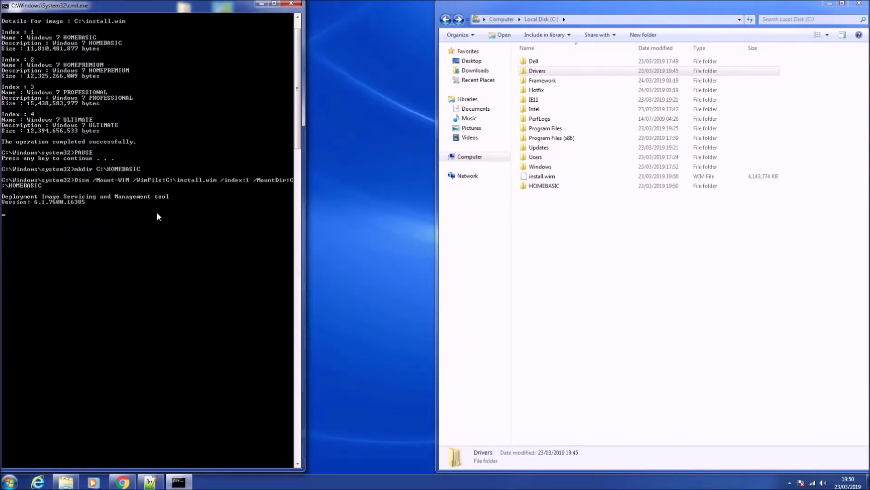
# Check the HOMEBASIC mount folder on Local Disk (C:) and review the install.wim index details in the command window
pyautogui.click(524, 187)
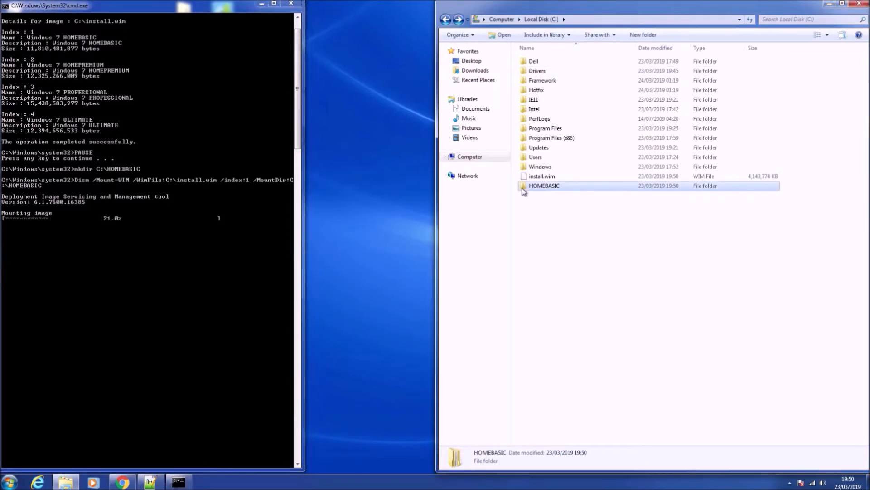
pyautogui.click(540, 227)
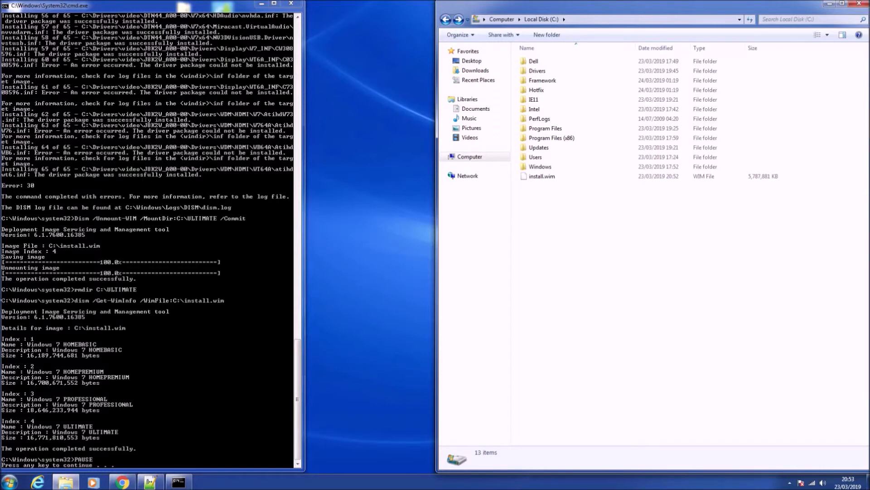
pyautogui.click(26, 331)
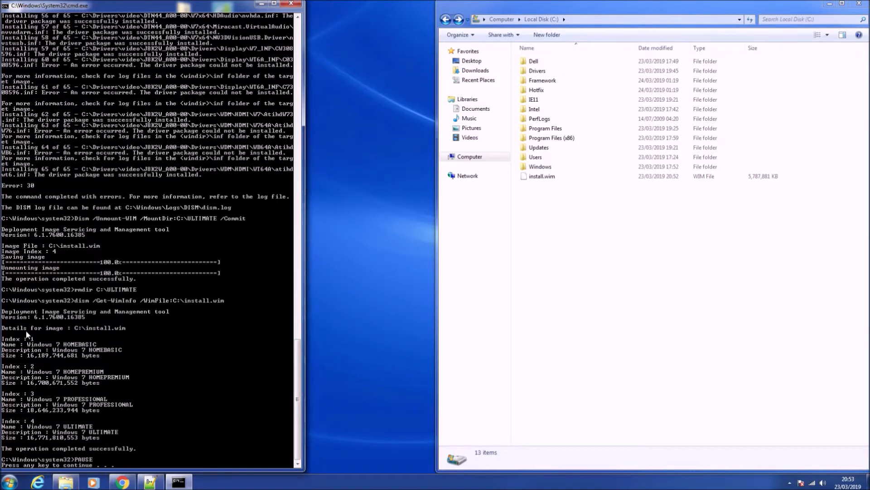
# End the paused batch script and dock a new Computer window beside the Local Disk (C:) window
pyautogui.press('Return')
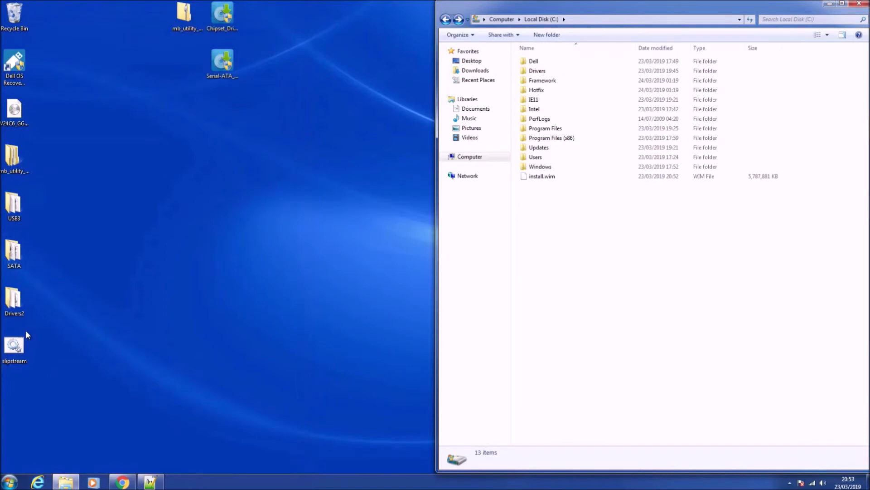
pyautogui.press('super+e')
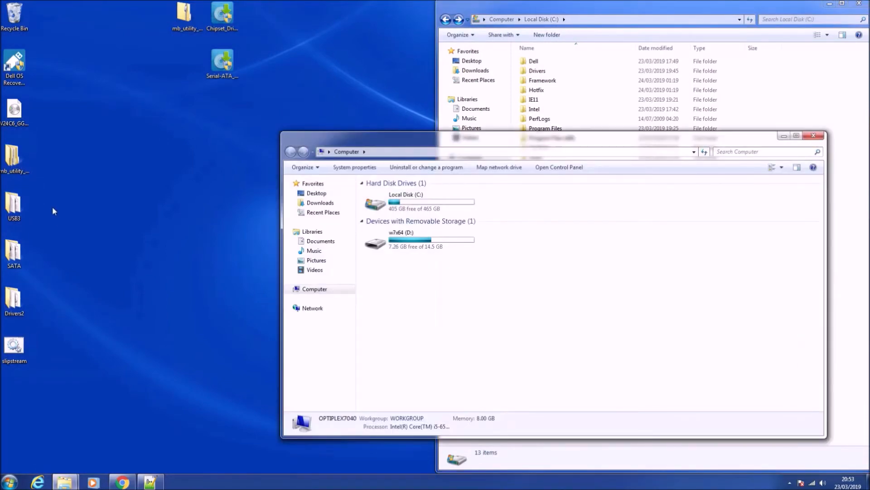
pyautogui.press('super+Left')
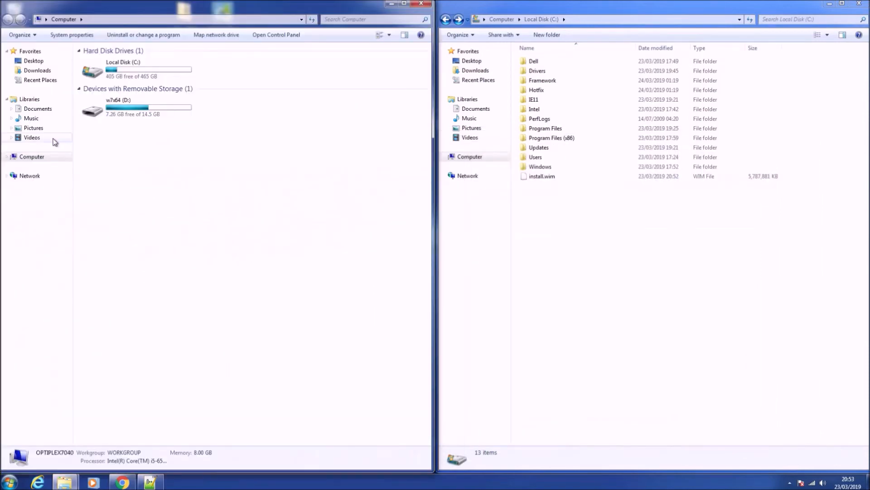
# Open the sources folder on w7x64 (D:) and compare its install.wim with the updated install.wim on Local Disk (C:)
pyautogui.doubleClick(173, 111)
pyautogui.doubleClick(166, 96)
pyautogui.scroll(-20, 237, 143)
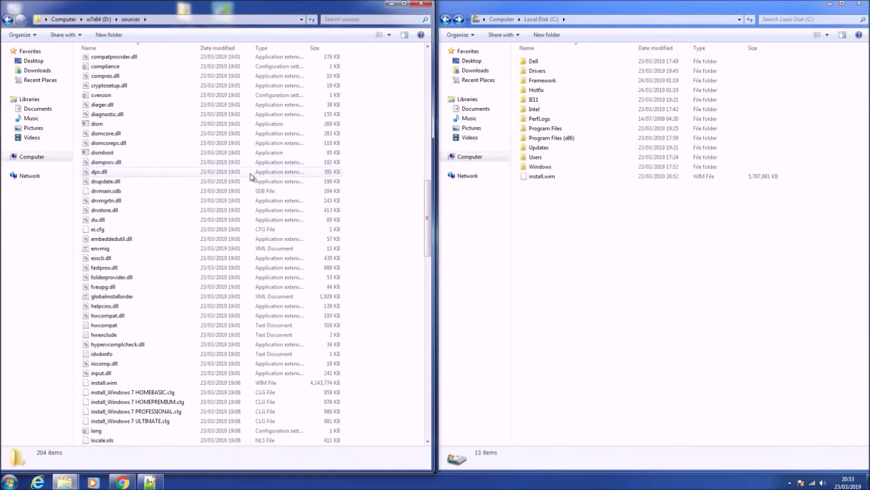
pyautogui.click(290, 353)
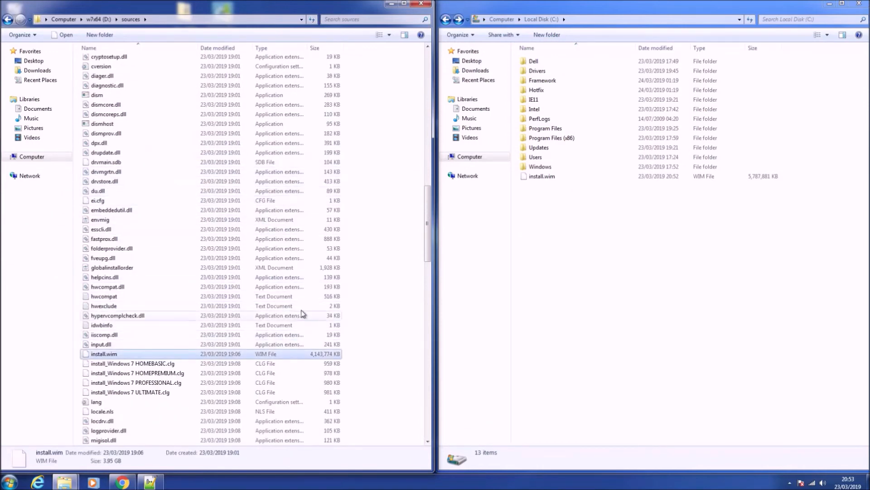
pyautogui.click(662, 180)
# Permanently delete the old install.wim from the sources folder on D: and copy the updated install.wim from C: into that folder
pyautogui.rightClick(313, 356)
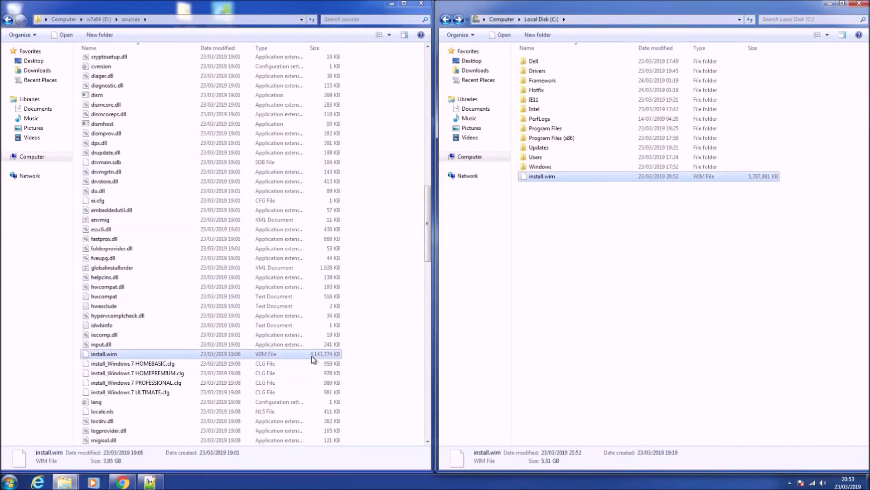
pyautogui.click(333, 326)
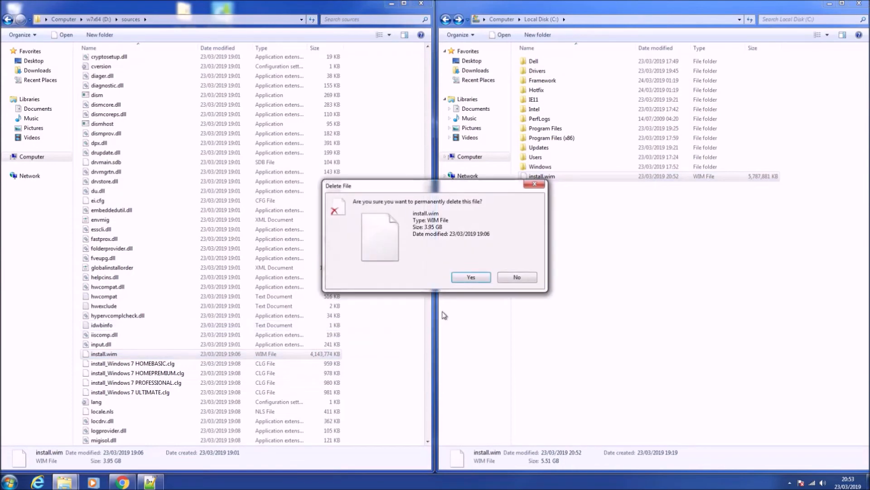
pyautogui.click(465, 281)
pyautogui.moveTo(569, 175); pyautogui.dragTo(402, 303)
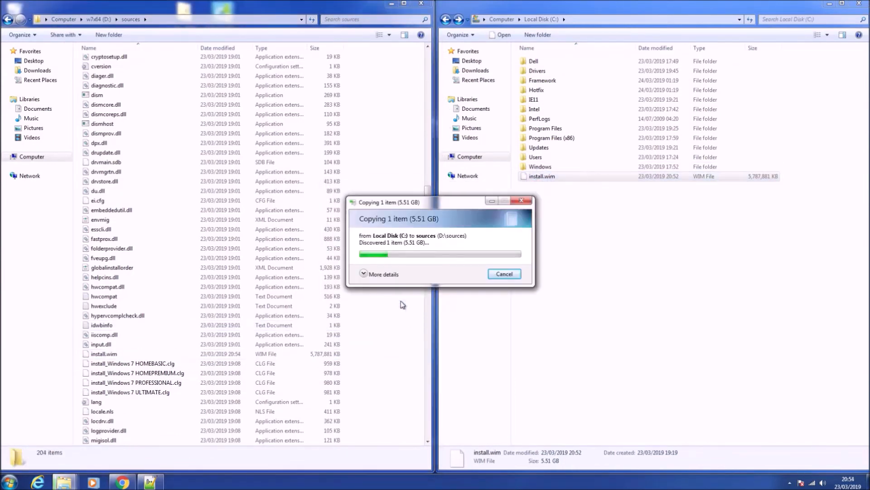